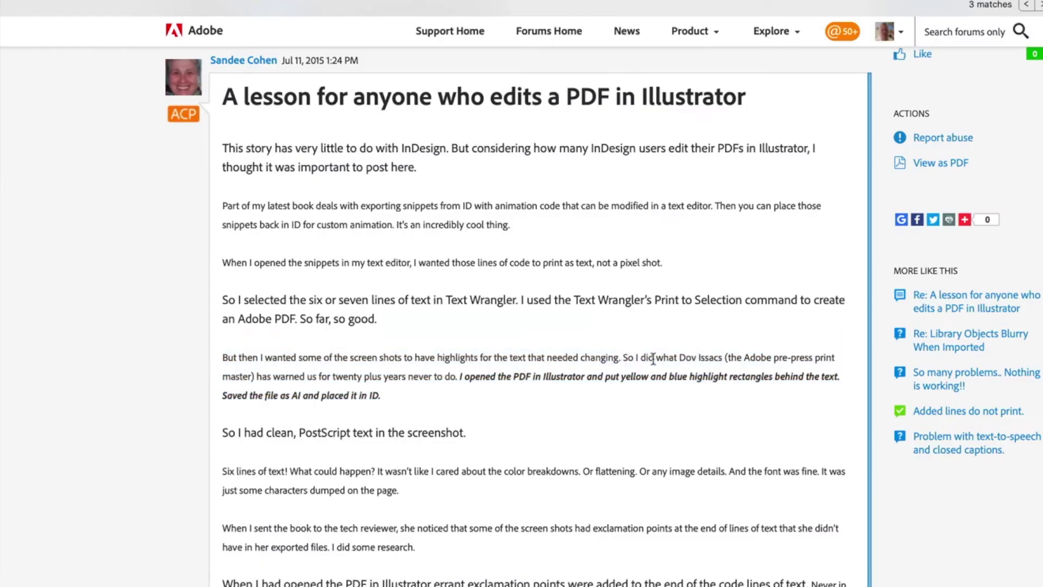
Step: Highlight the forum passage about opening PDFs in Illustrator and list the installed Creative Cloud apps
left_click_drag(623, 358, 623, 396)
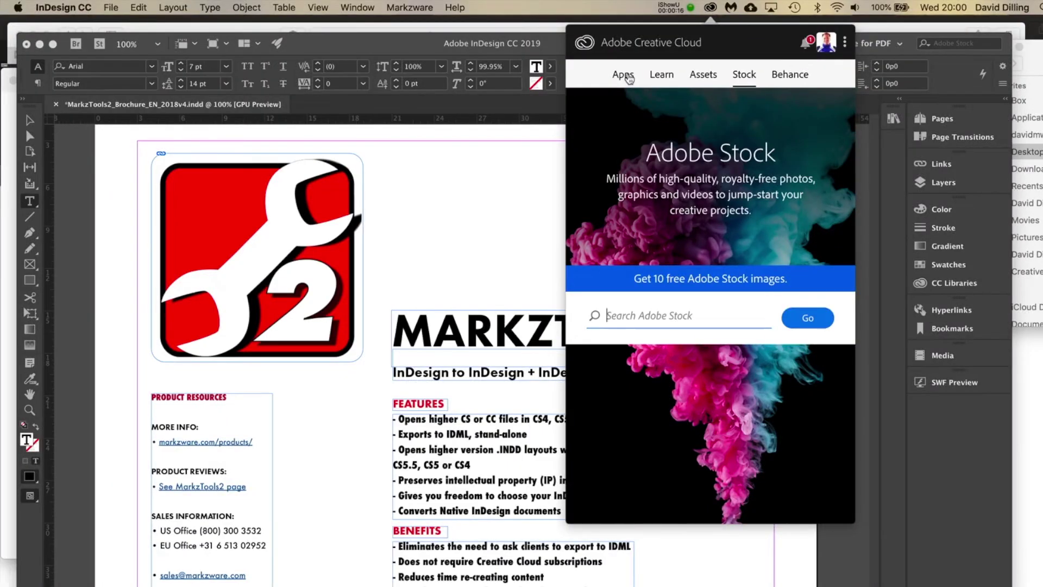
left_click(625, 77)
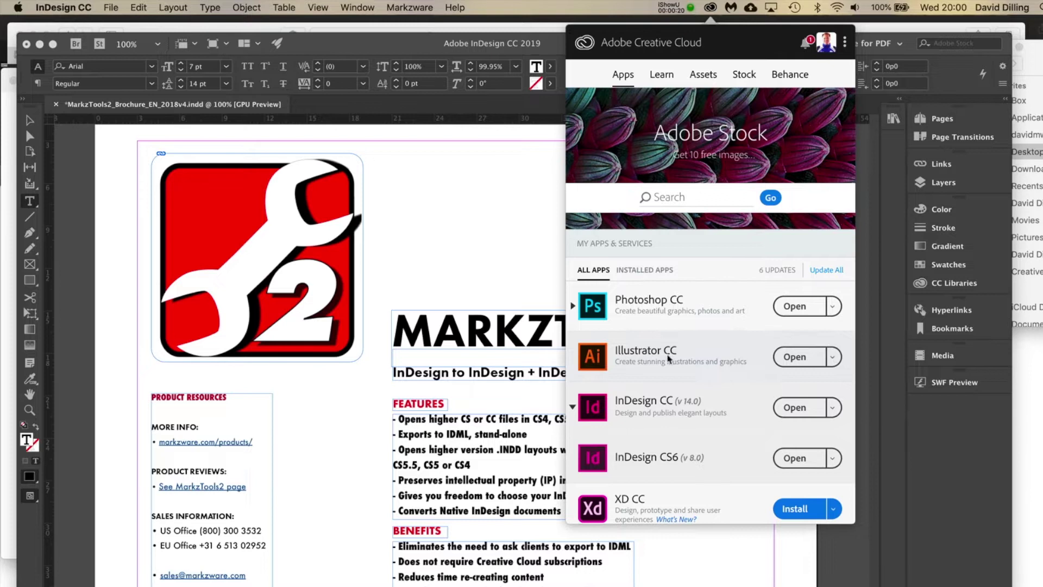
Step: Check the Illustrator CC version, then dismiss Creative Cloud to show the MarkzTools2 brochure in InDesign
mouse_move(668, 359)
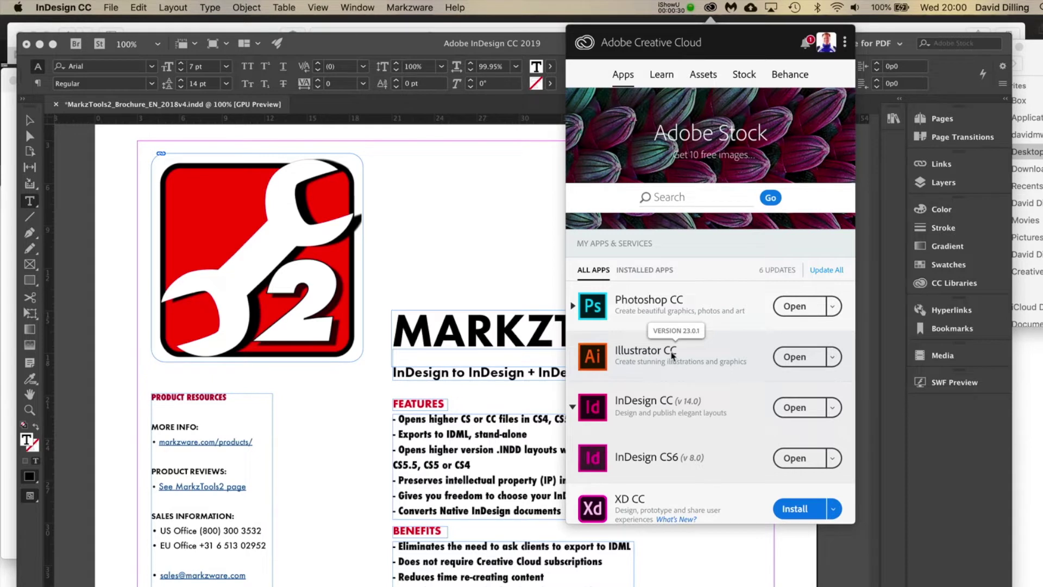
left_click(472, 241)
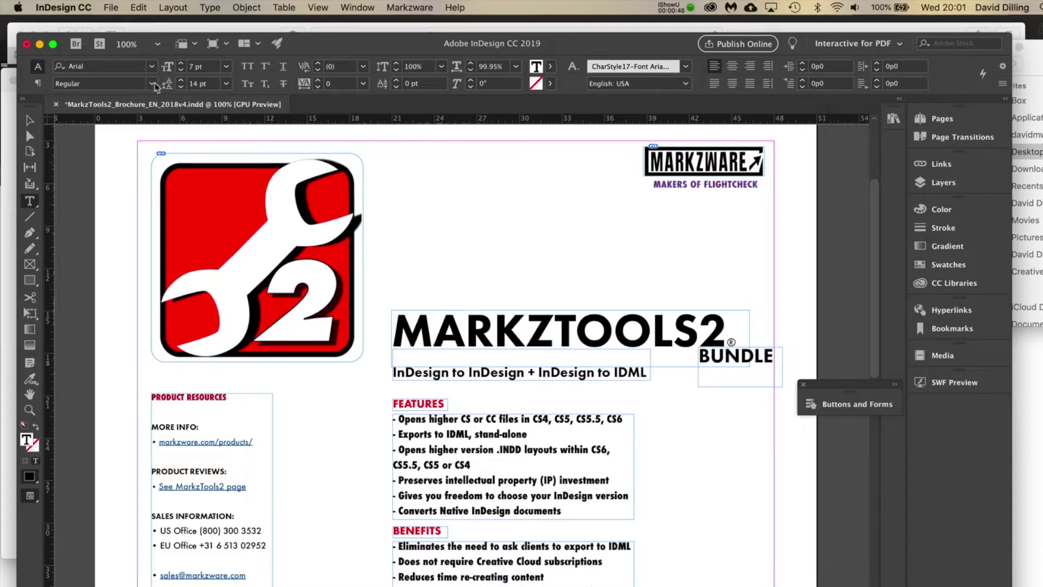
Step: Export the brochure to its folder as MarkzTools2_Brochure_EN_2018v4.pdf, replacing the existing file
left_click(105, 7)
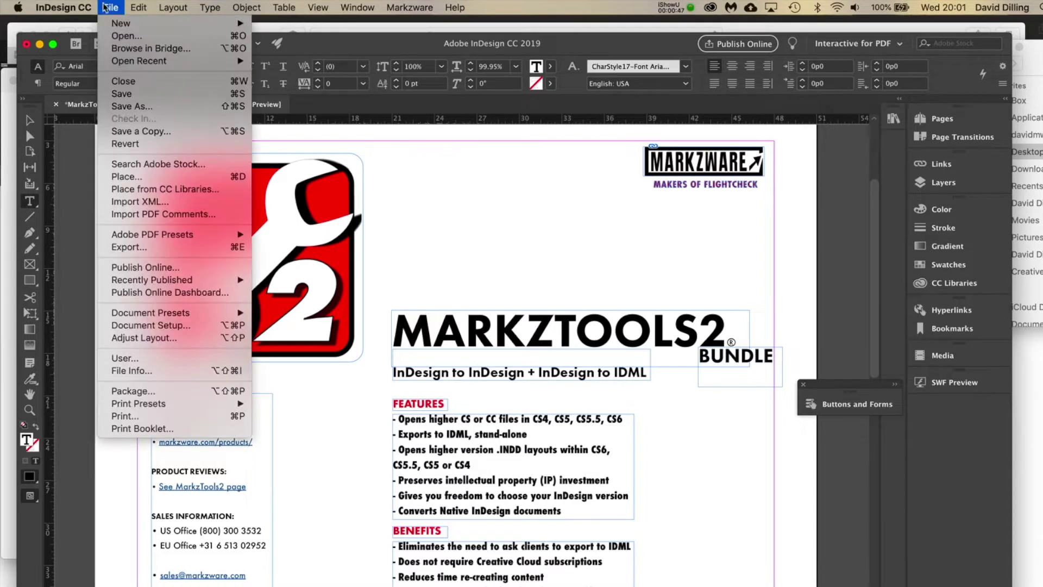
left_click(145, 248)
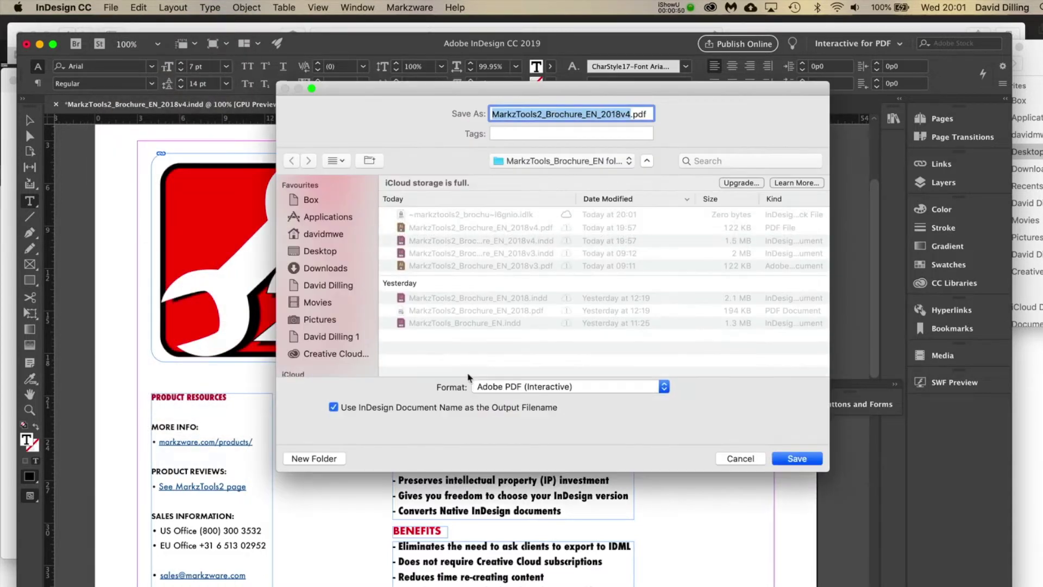
left_click(561, 164)
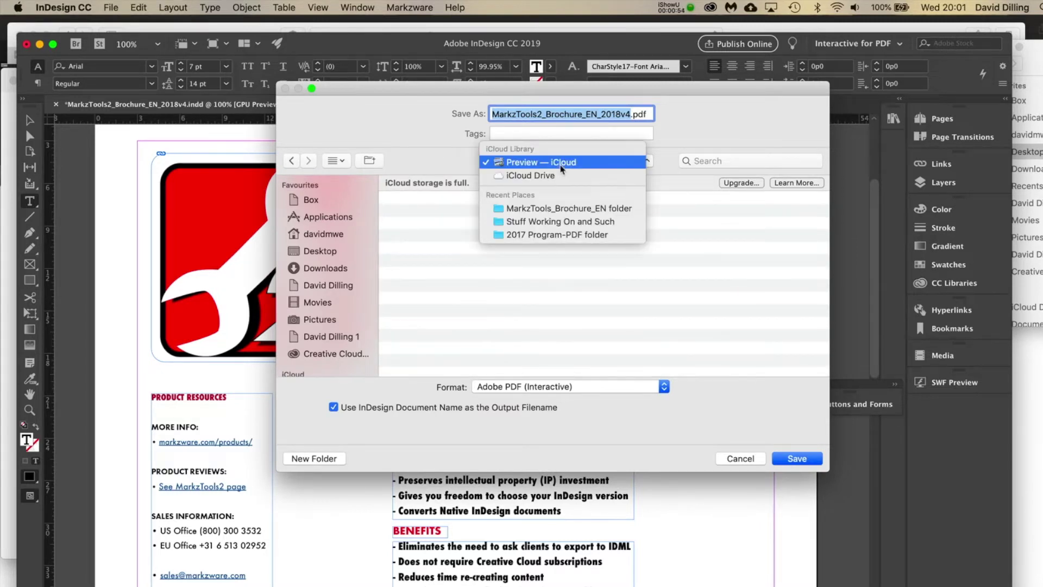
left_click(561, 209)
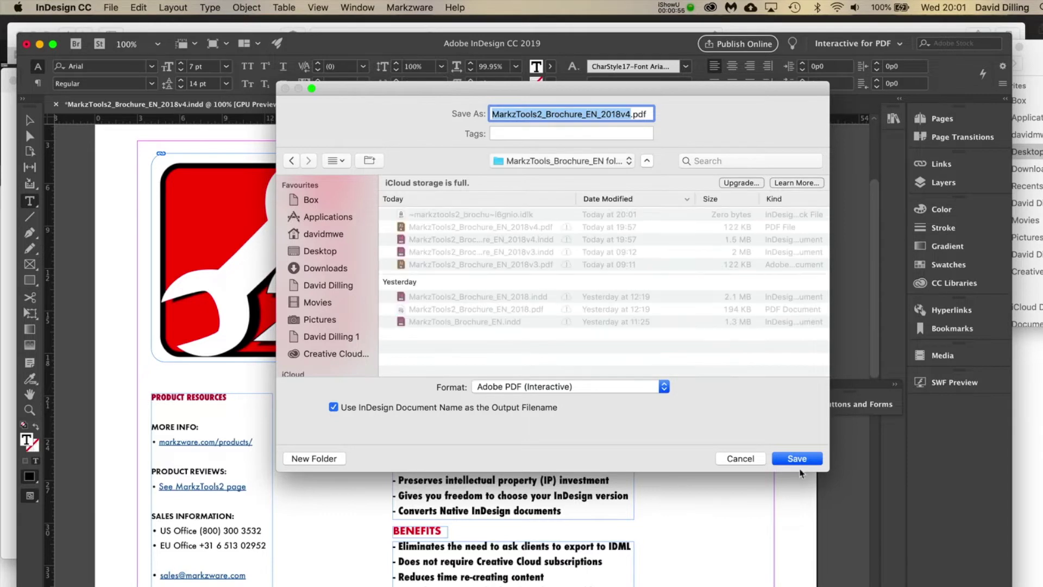
left_click(798, 459)
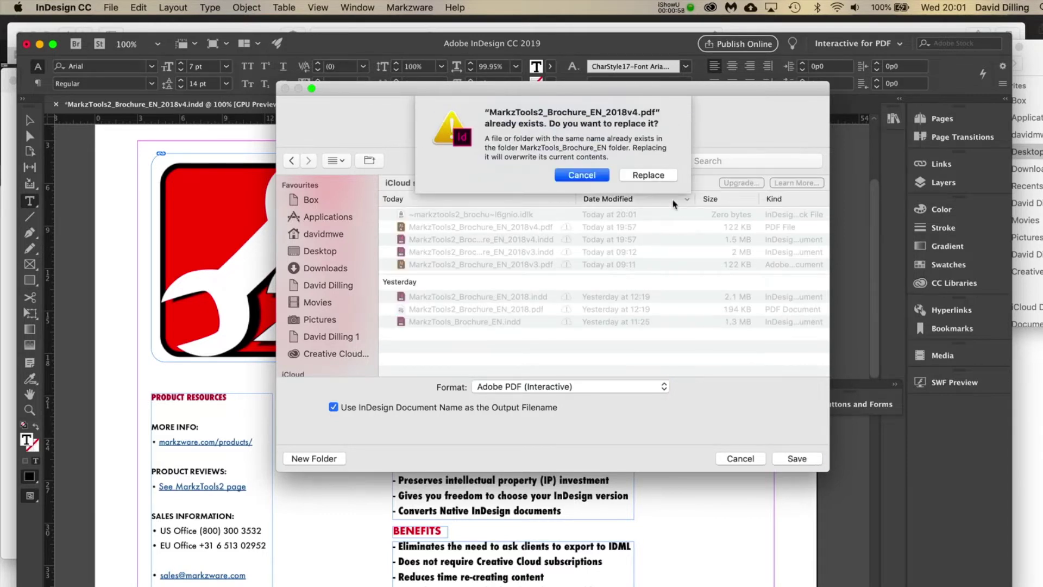
left_click(648, 173)
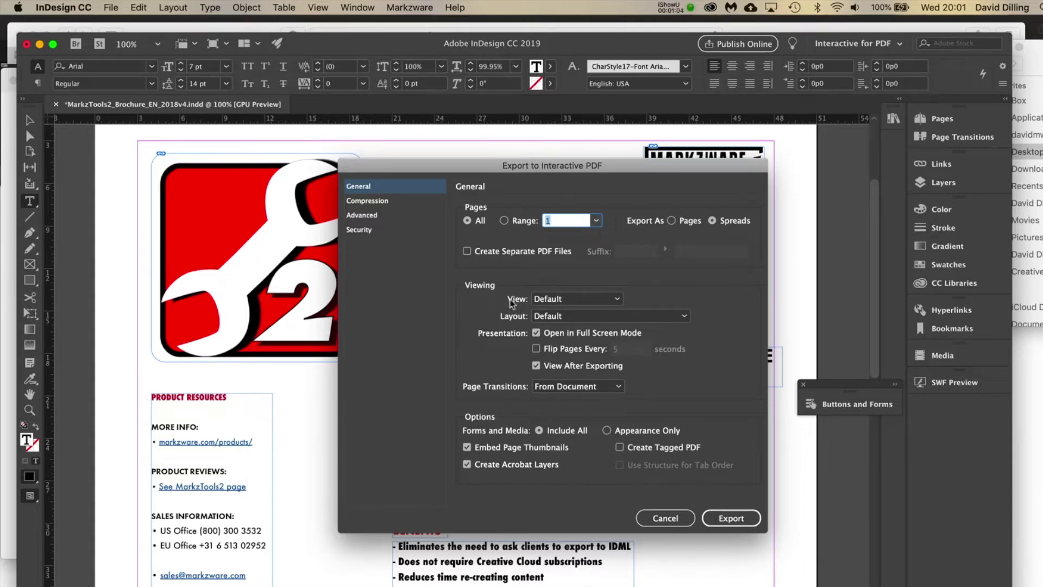
Step: Keep 96 ppi image compression and finish the interactive PDF export despite the missing Futura font
left_click(367, 217)
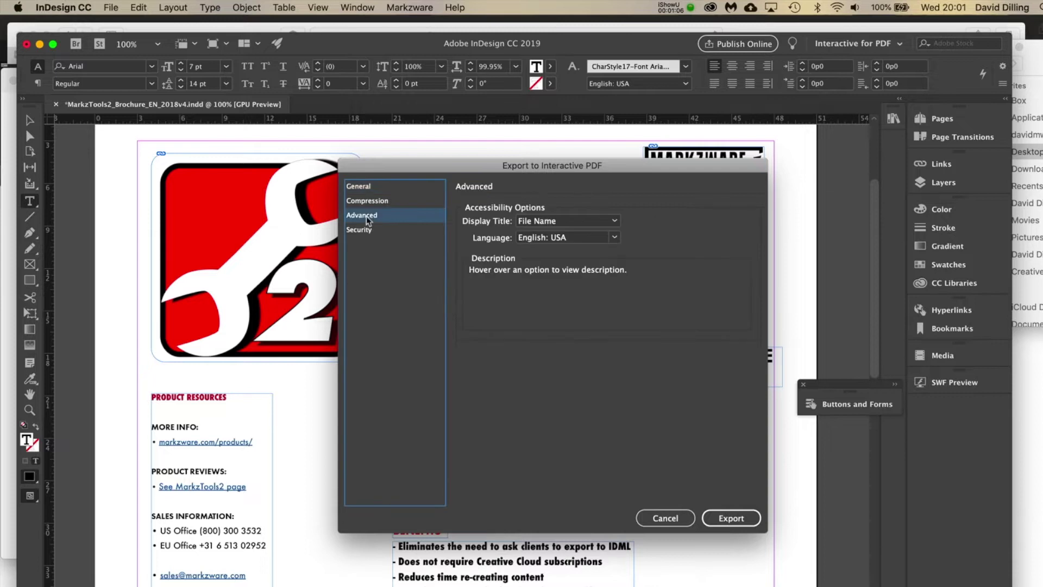
left_click(390, 201)
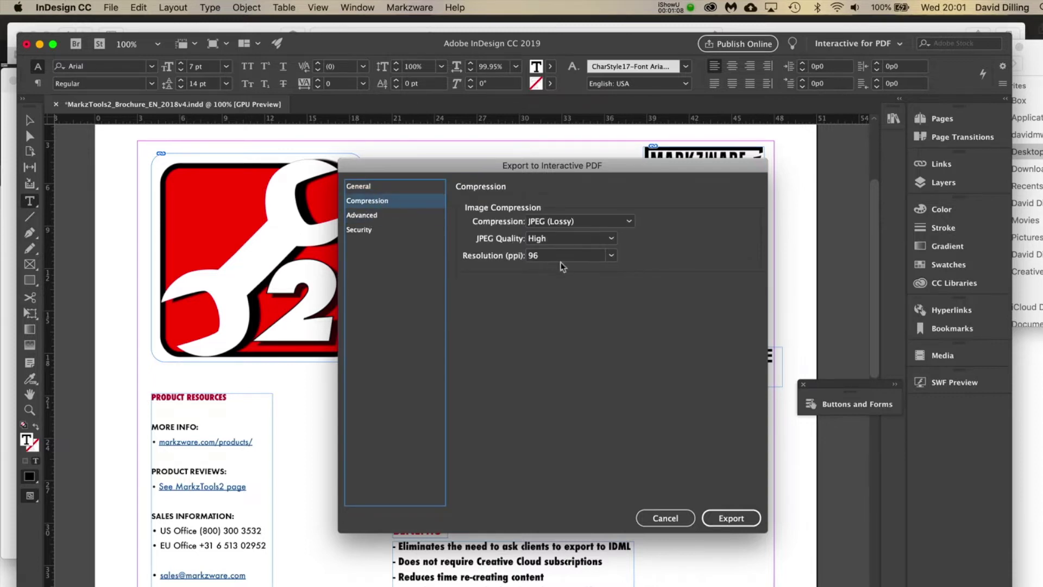
left_click(610, 259)
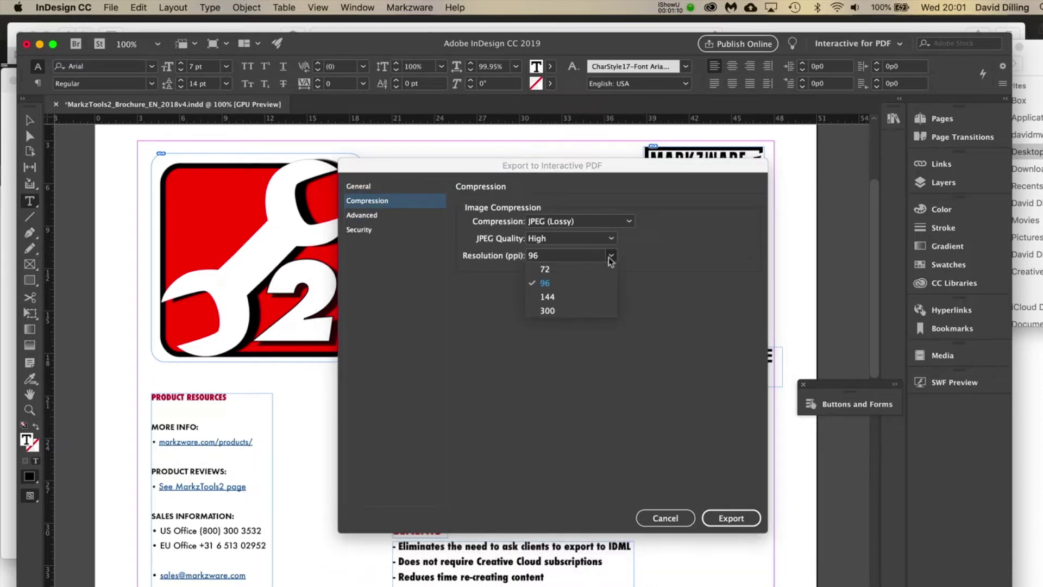
left_click(610, 259)
left_click(732, 521)
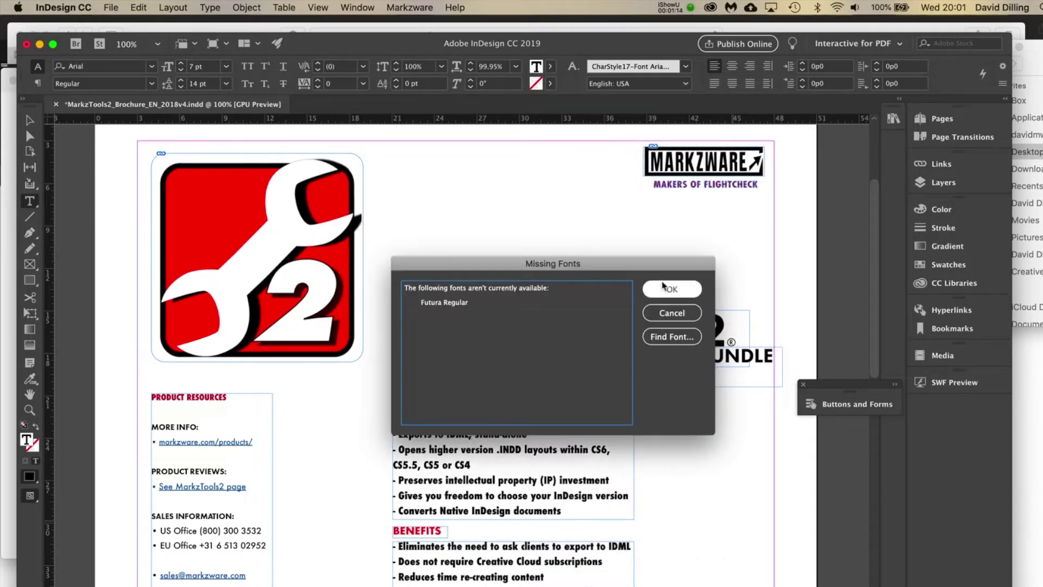
left_click(666, 289)
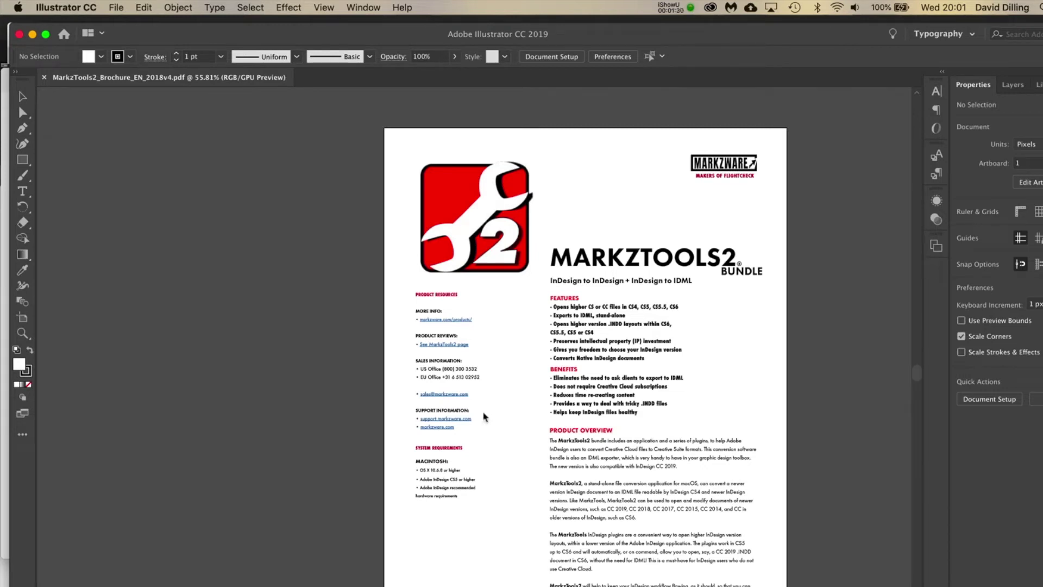
Step: Inspect the PDF page artwork as one clip group in isolation mode, then quit Illustrator
left_click(444, 200)
double_click(449, 207)
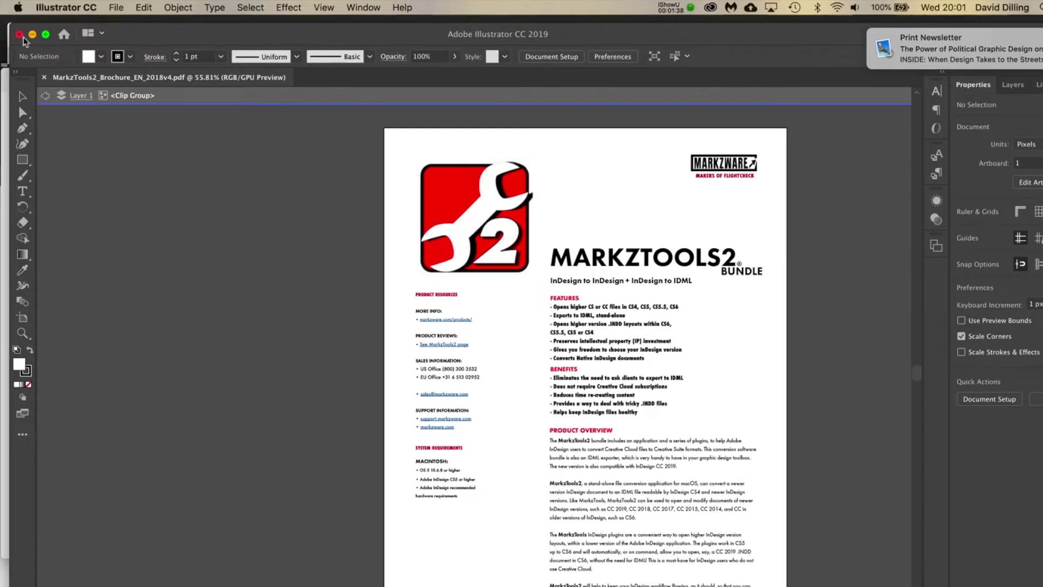
key("super+q")
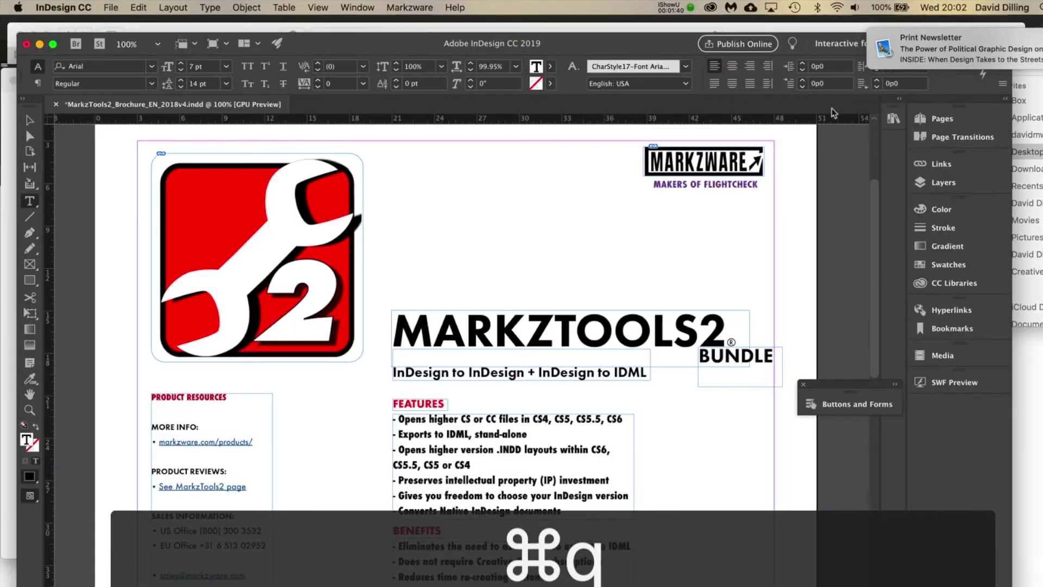
Step: Open PDF2InDesign > MarkzTools_Brochure_EN in Finder and view the brochure files as icons
left_click(1034, 236)
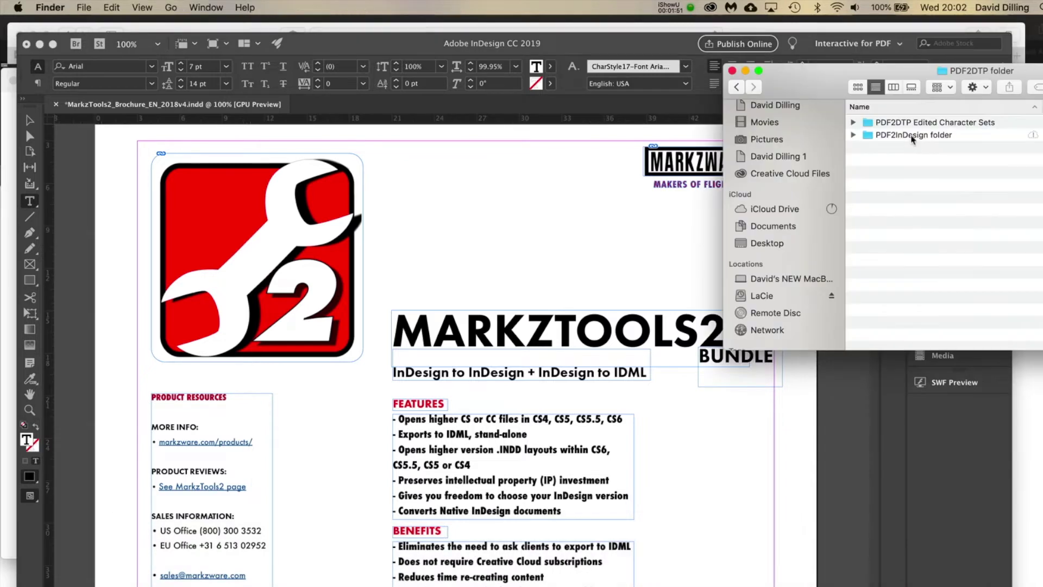
double_click(913, 135)
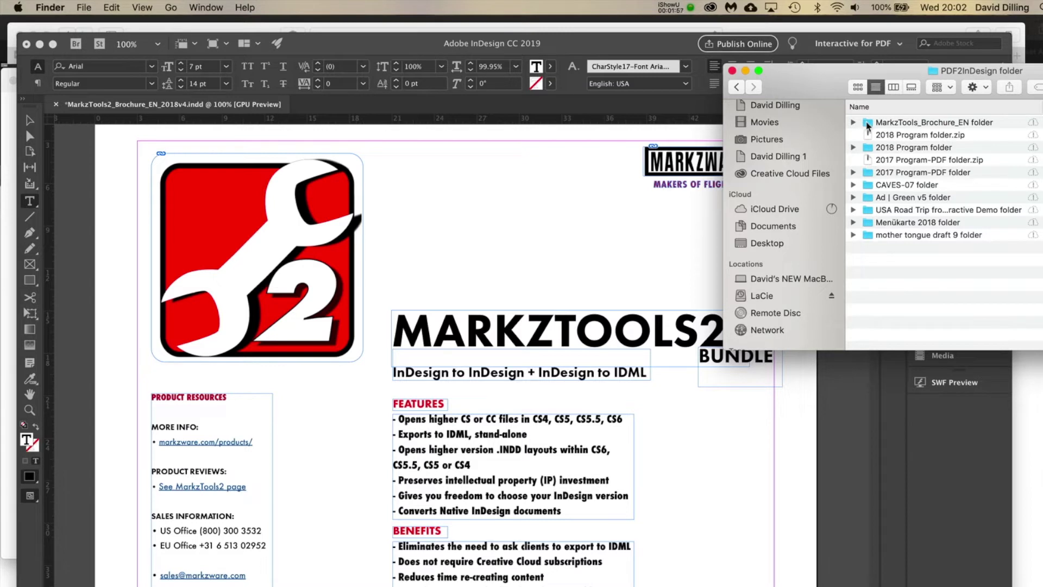
double_click(867, 125)
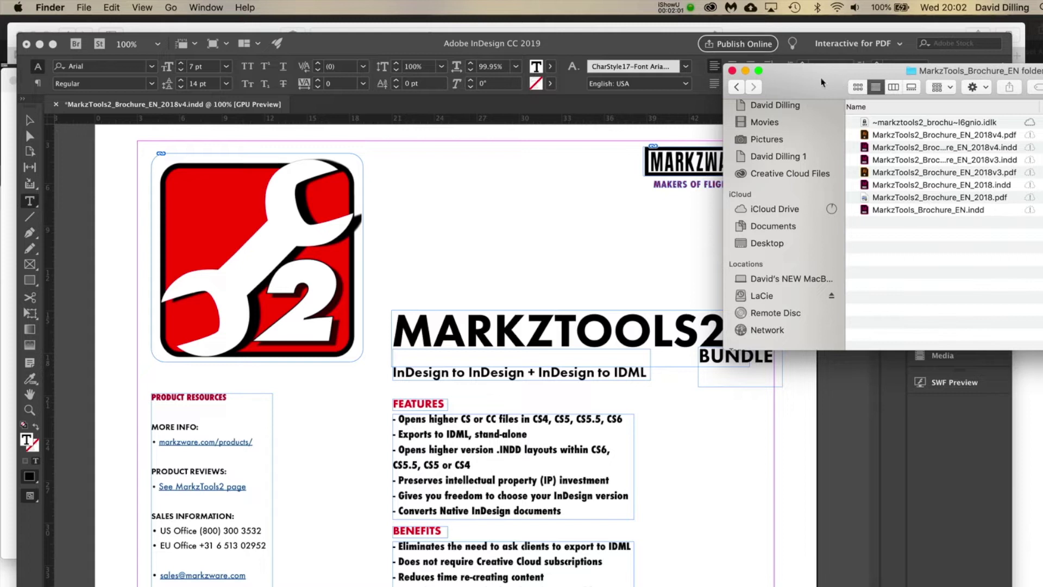
left_click(858, 87)
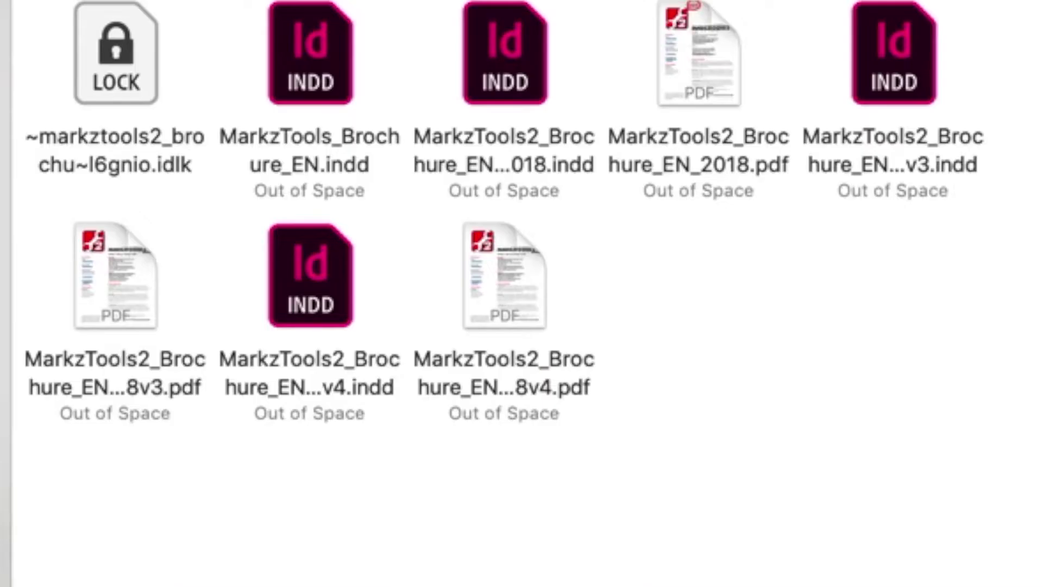
key("super+2")
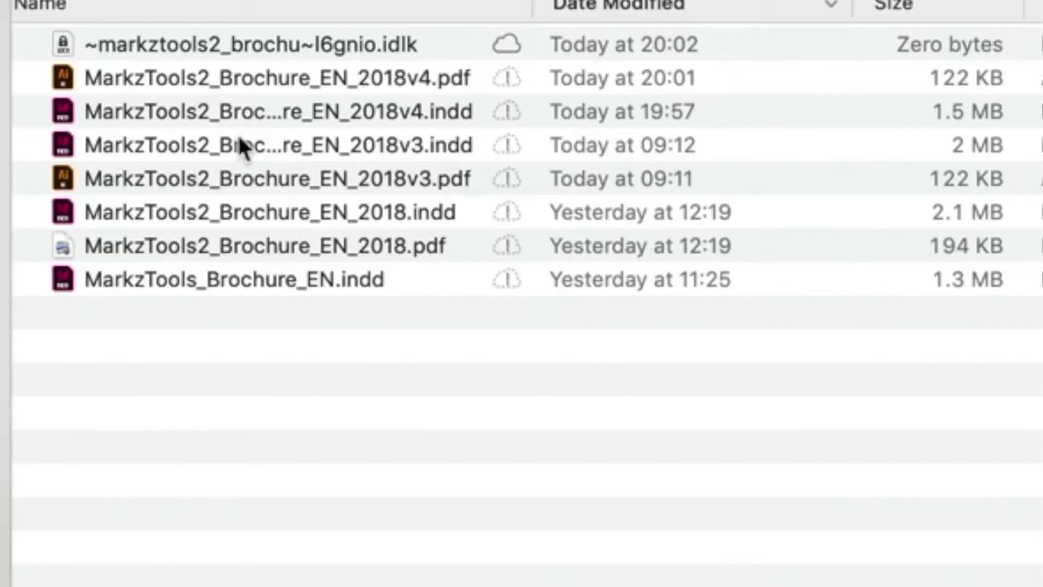
left_click(84, 81)
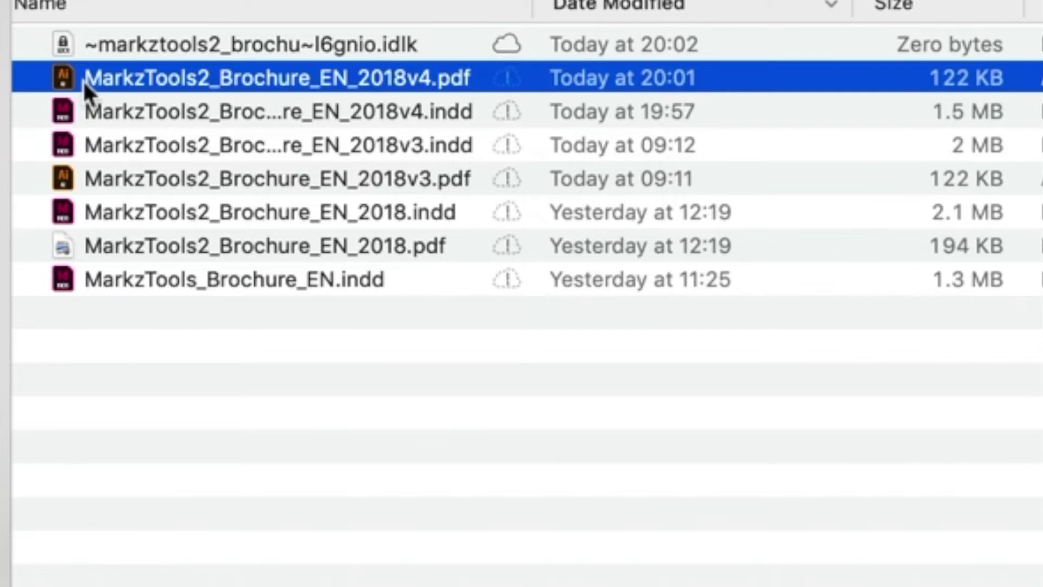
left_click(130, 246)
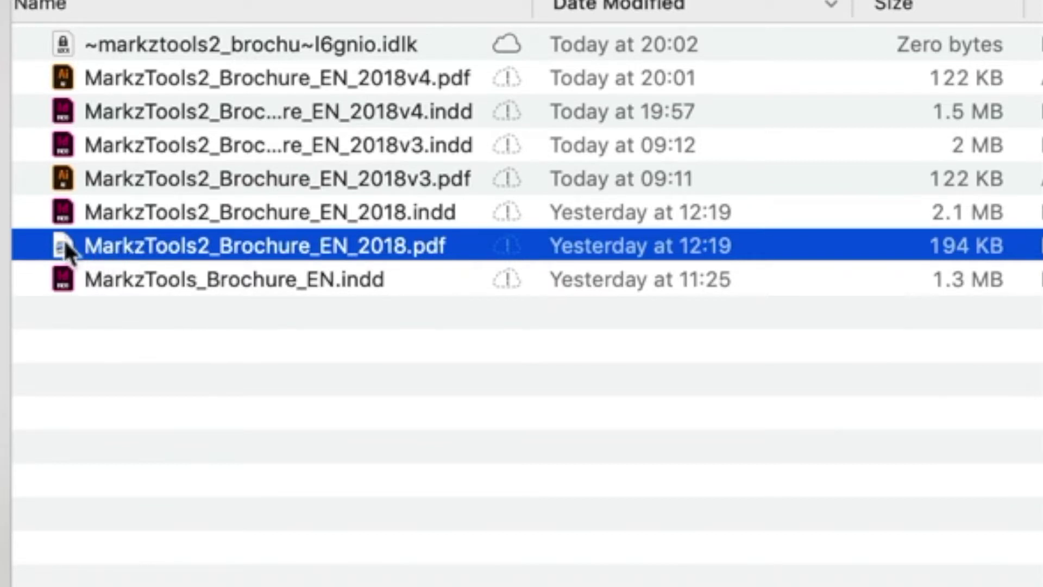
left_click(122, 182)
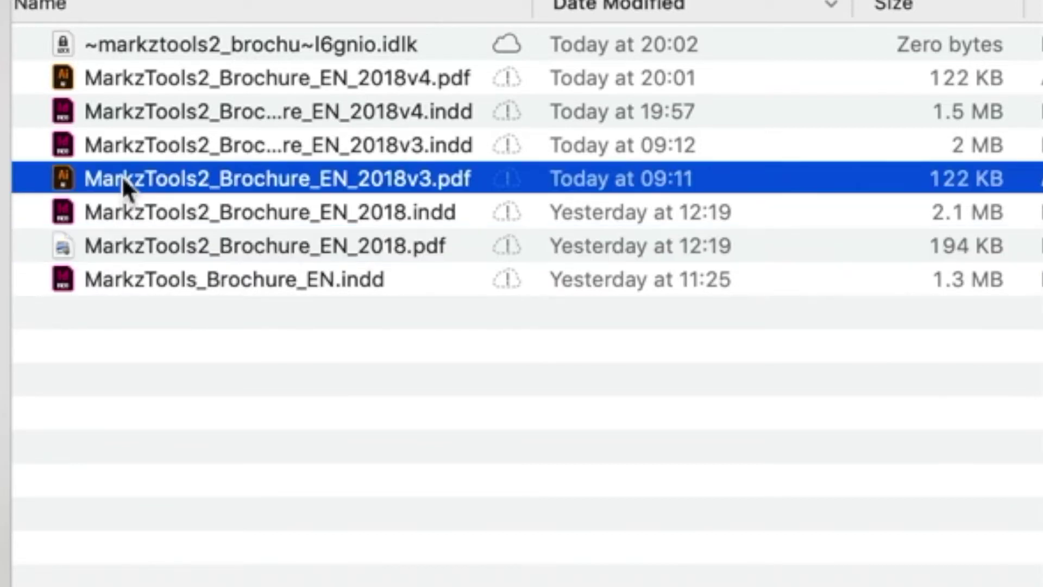
left_click(124, 80)
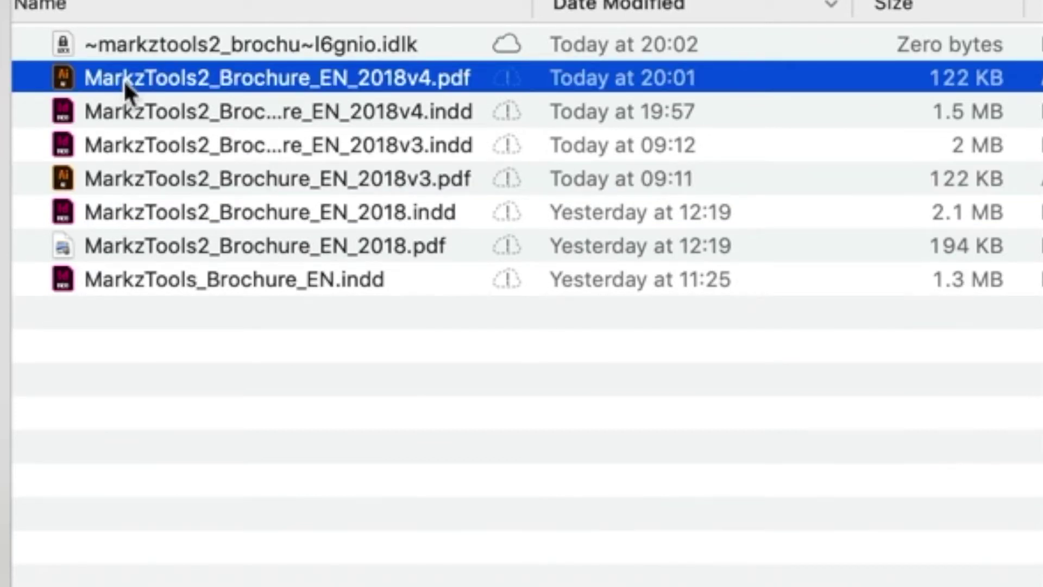
key("super+1")
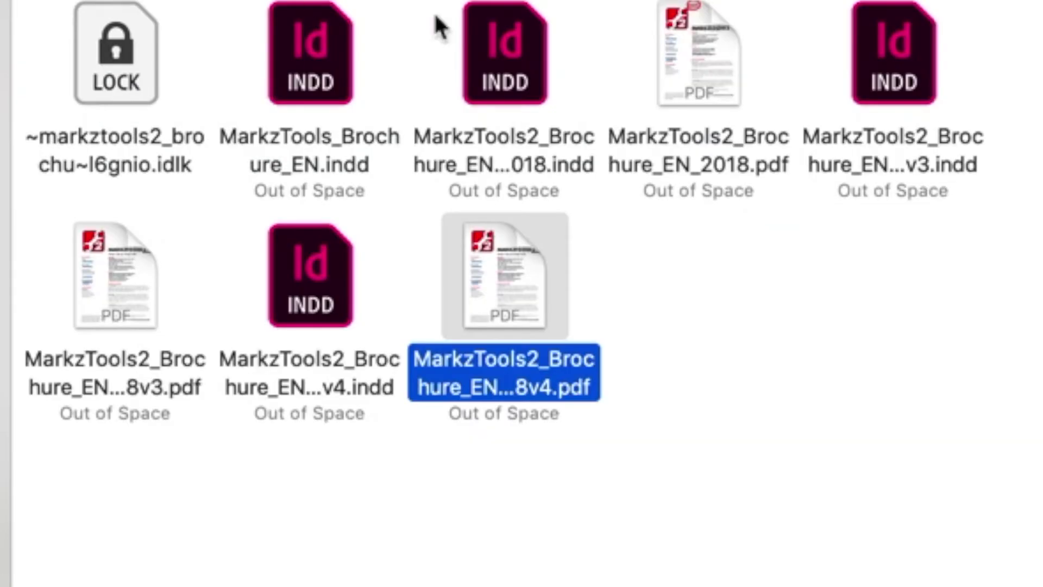
key("super+equal")
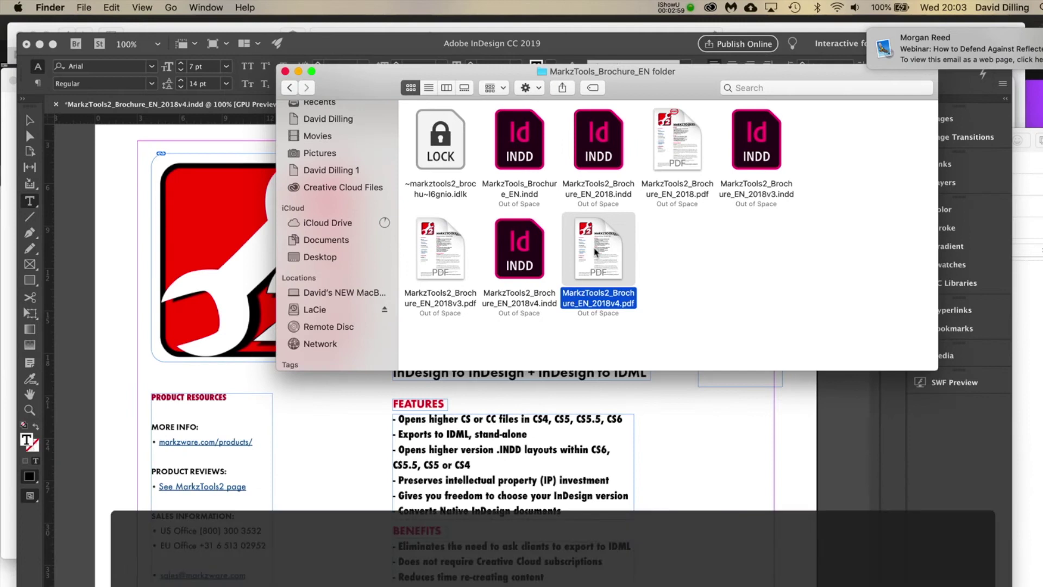
key("space")
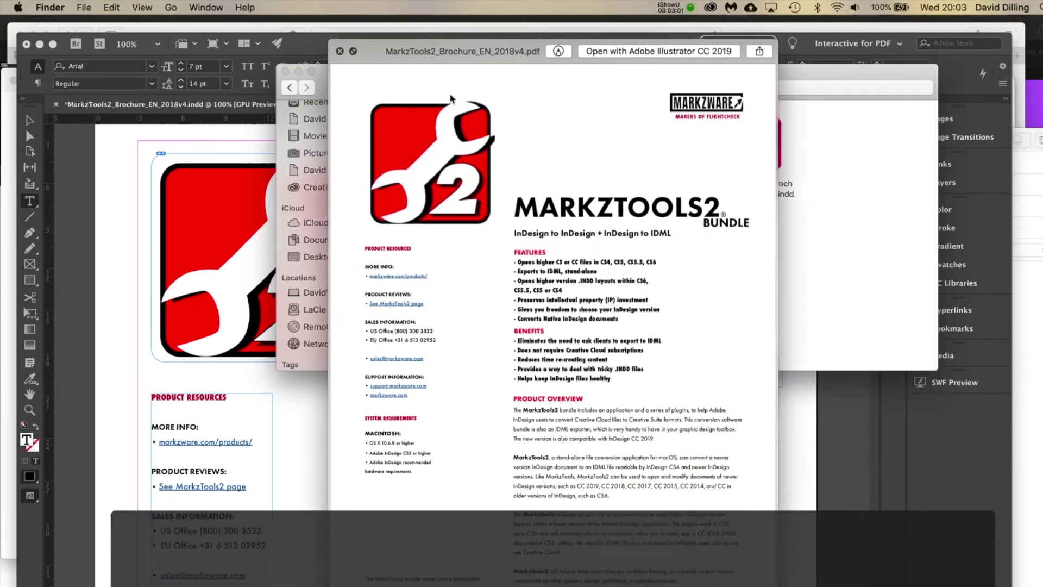
left_click(340, 51)
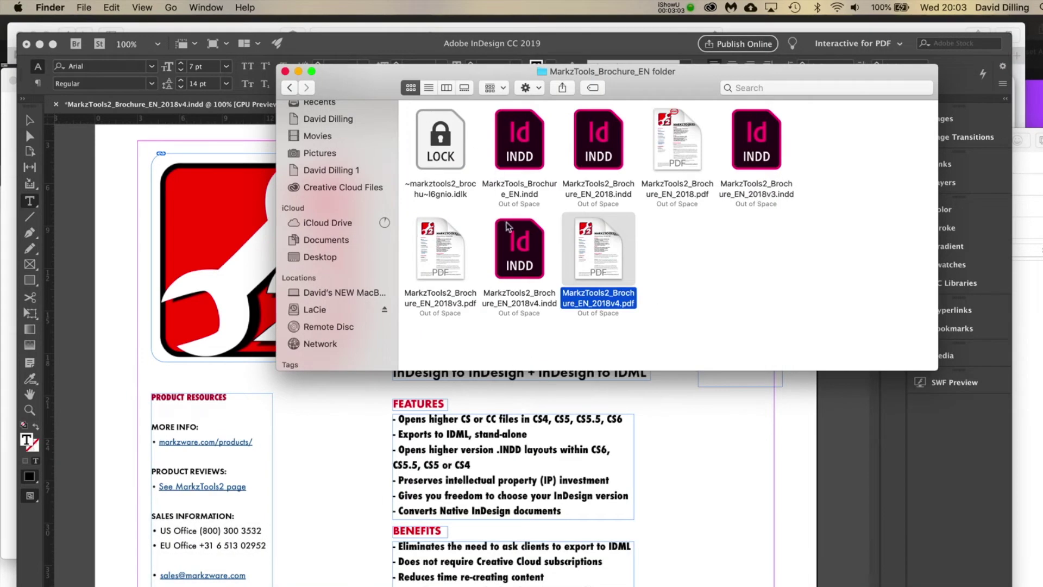
left_click(520, 255)
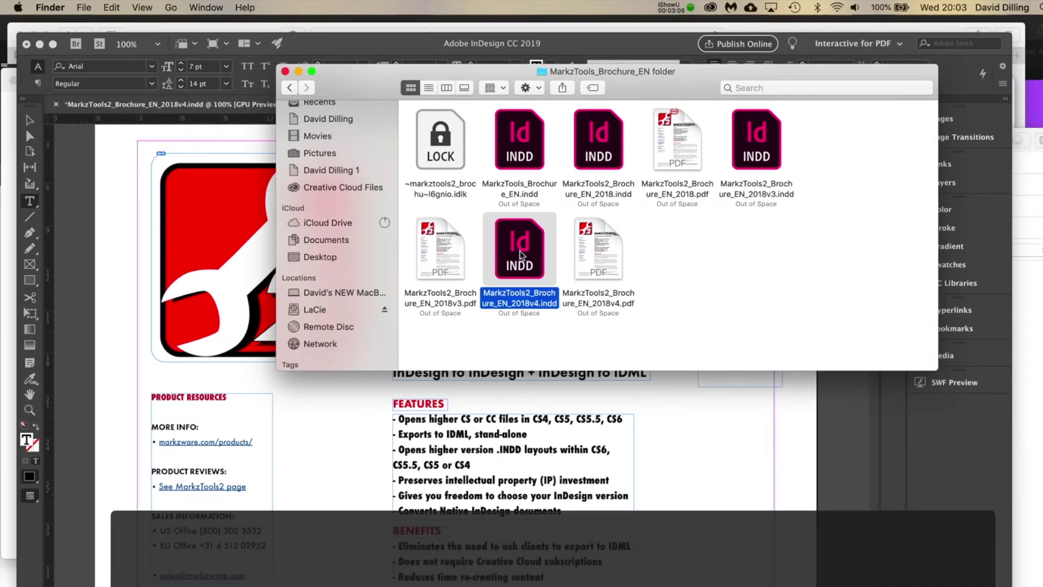
key("space")
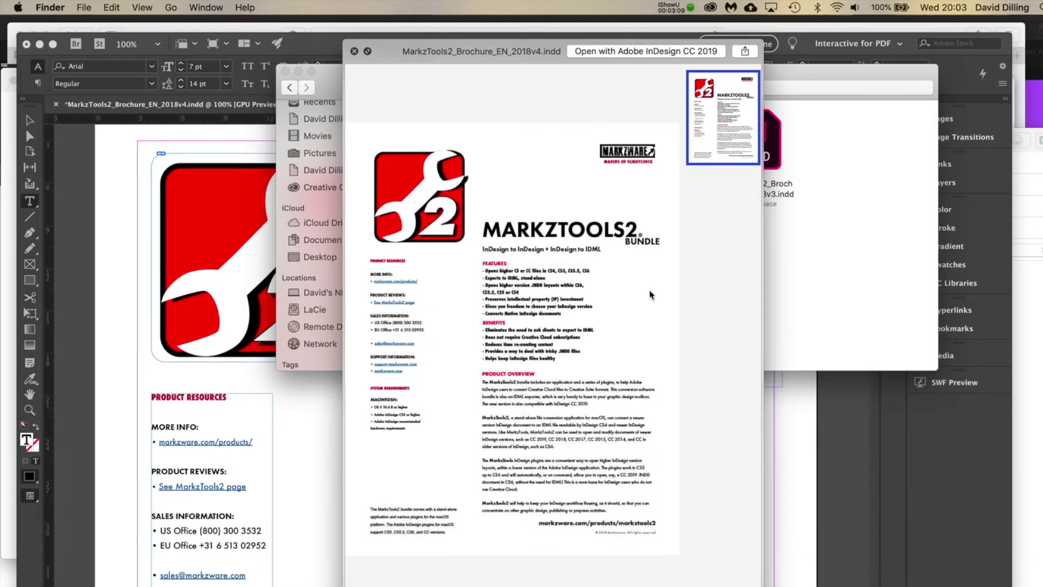
left_click(354, 52)
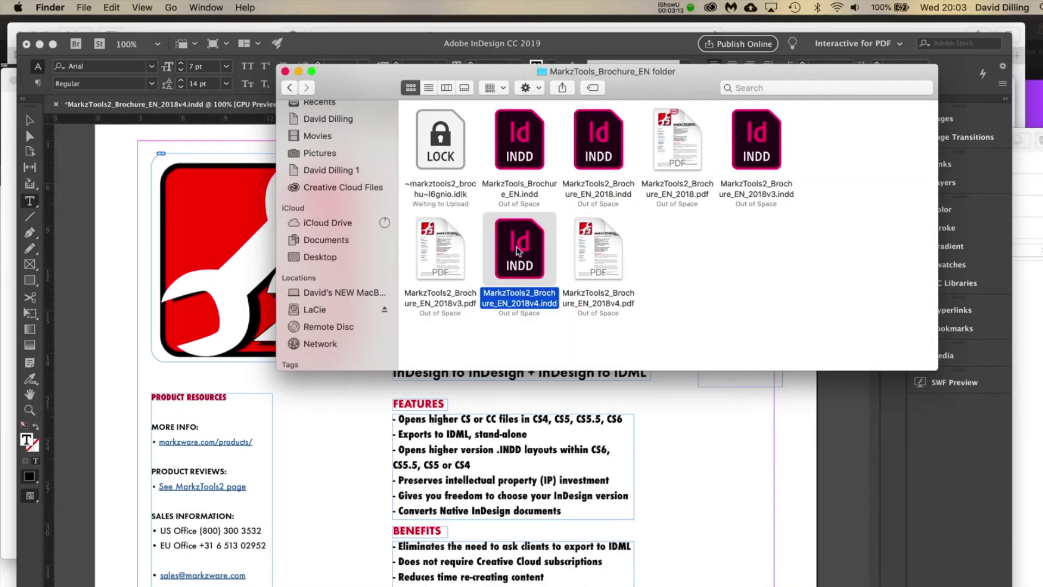
key("space")
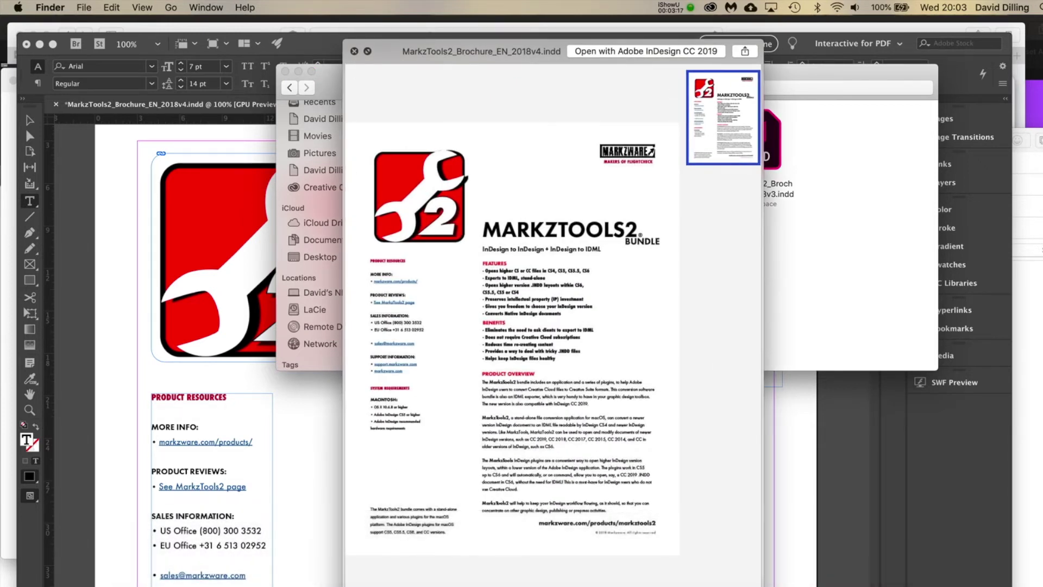
left_click(354, 51)
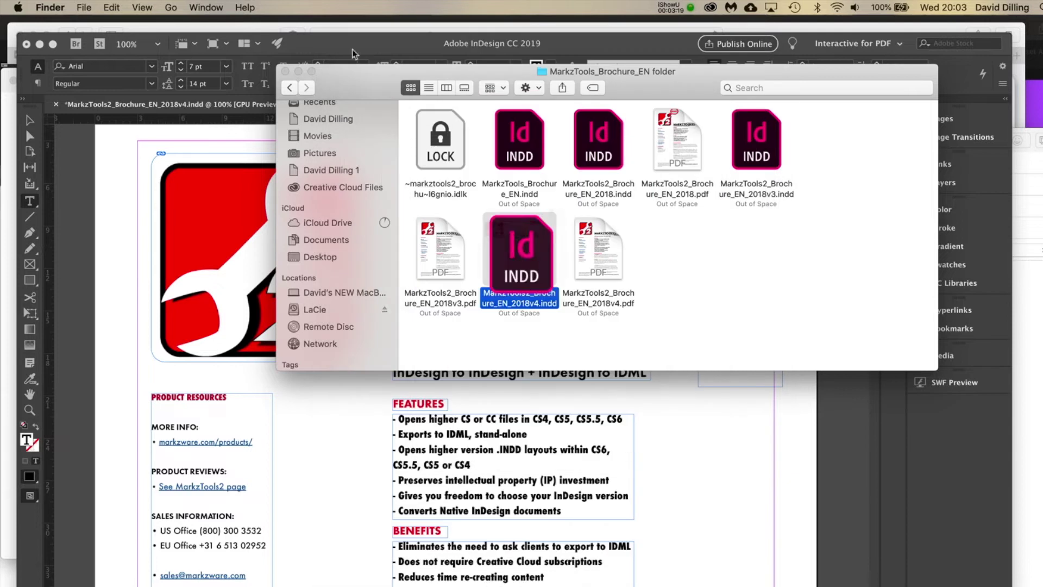
left_click(600, 248)
key("space")
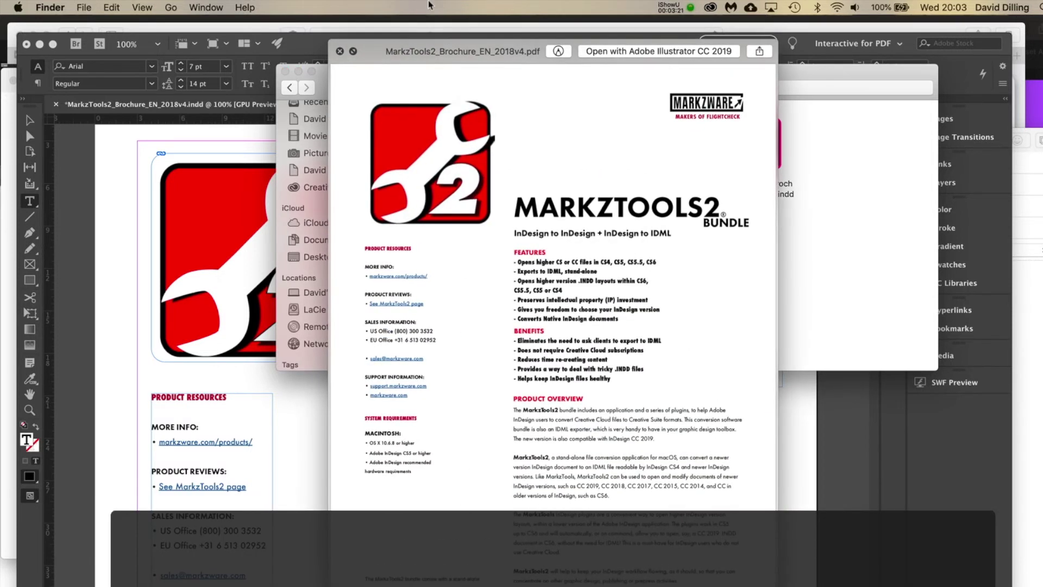
left_click(340, 51)
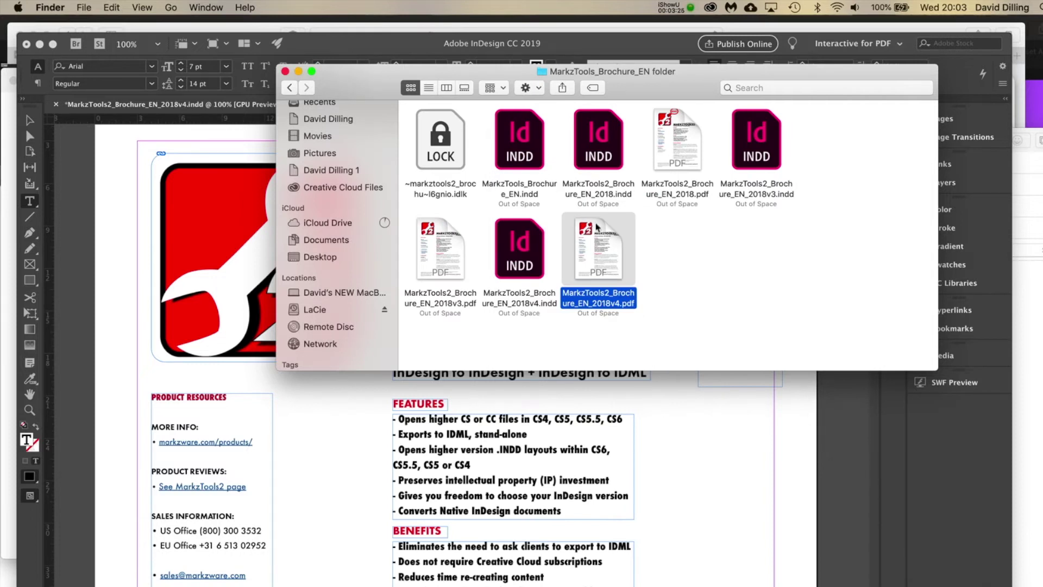
key("space")
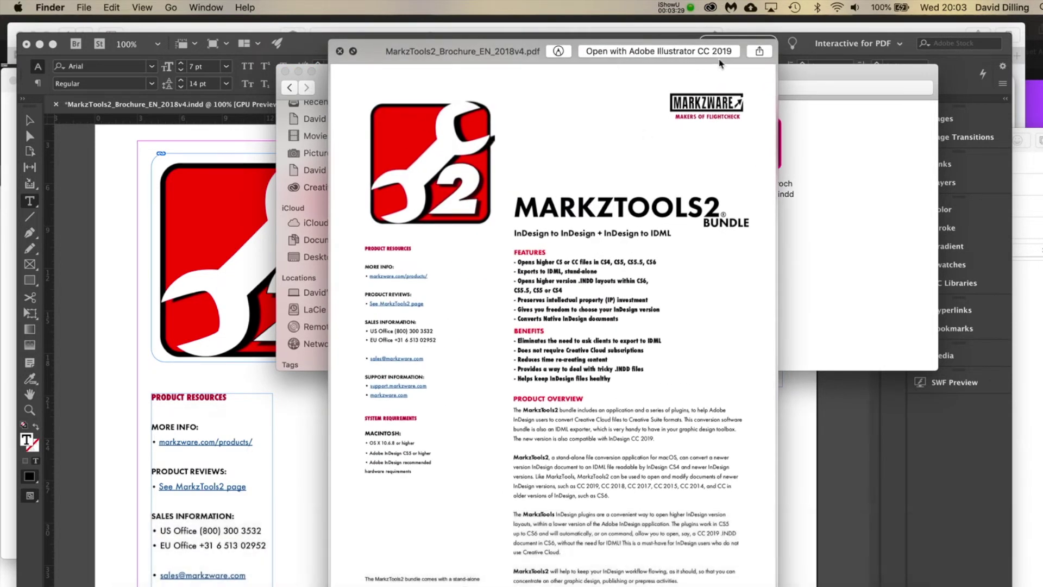
left_click(340, 52)
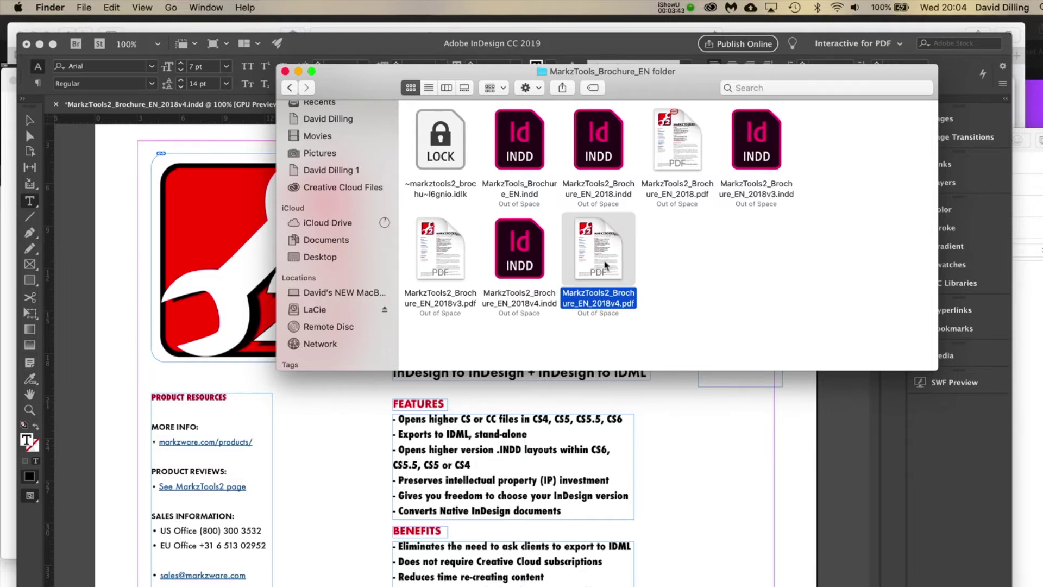
Step: Make Preview open MarkzTools2_Brochure_EN_2018v4.pdf and all other PDFs instead of Illustrator
key("super+i")
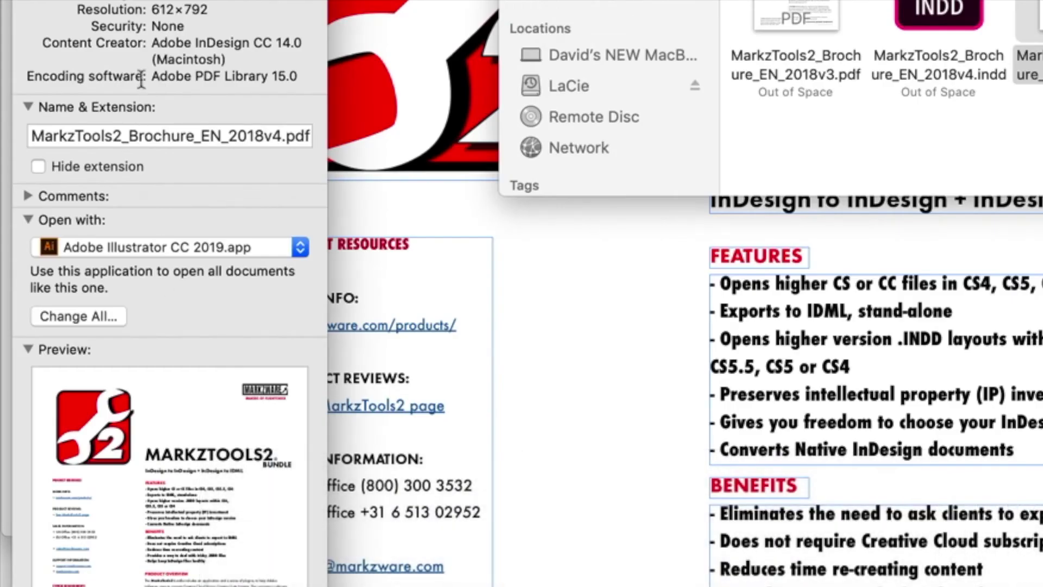
left_click(27, 220)
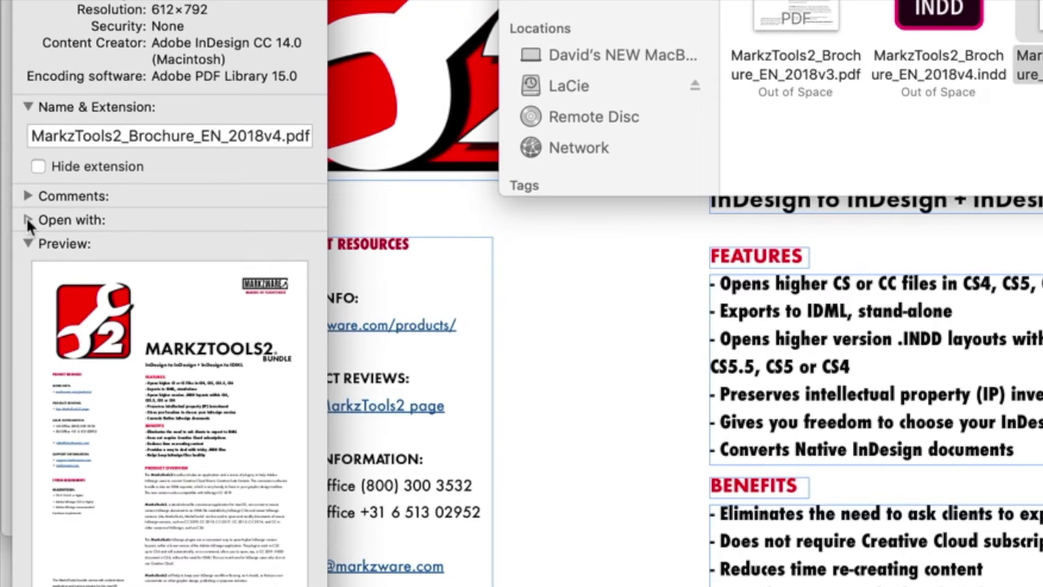
left_click(28, 220)
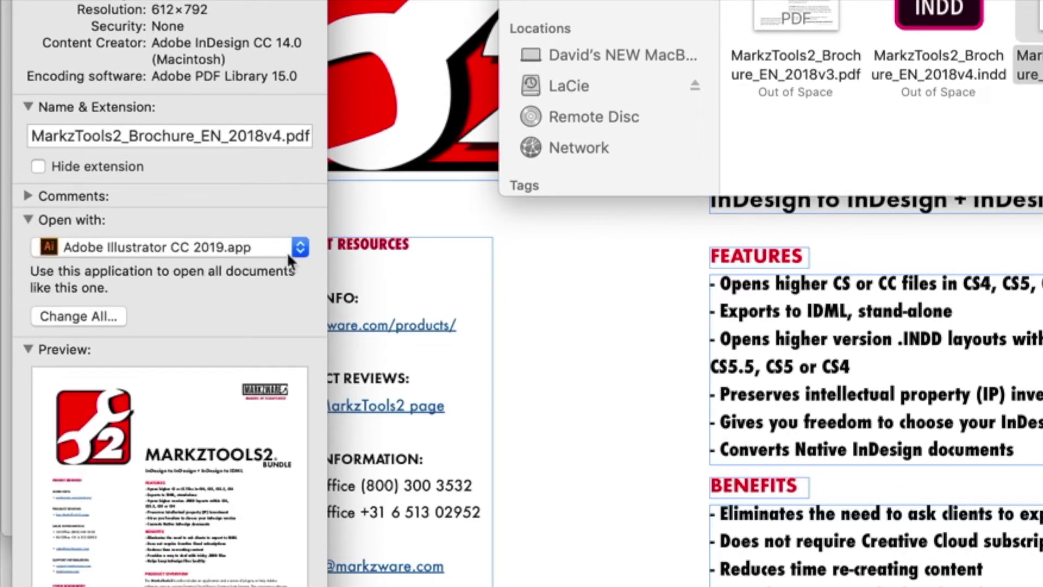
left_click(287, 252)
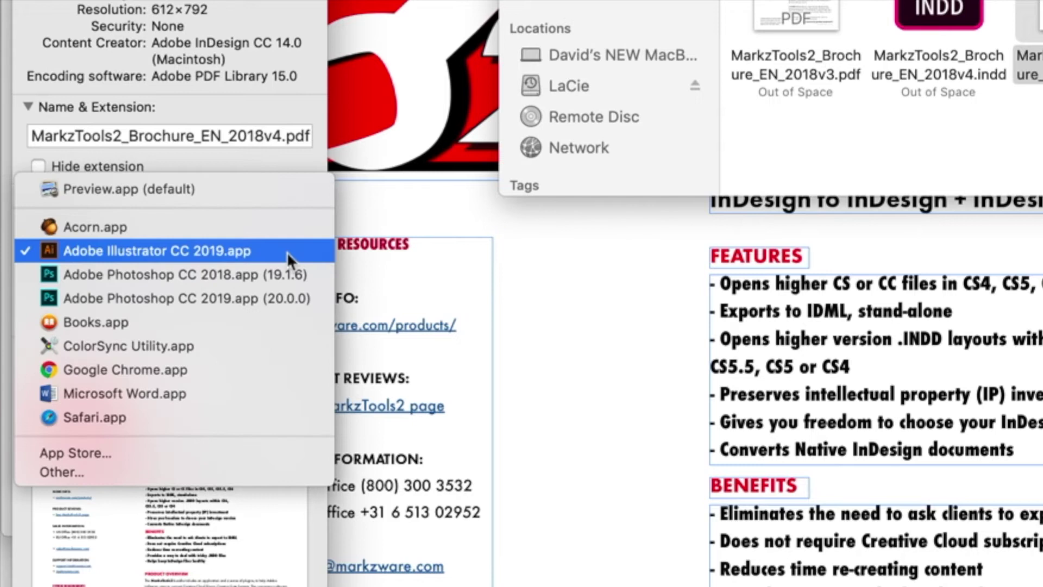
left_click(277, 199)
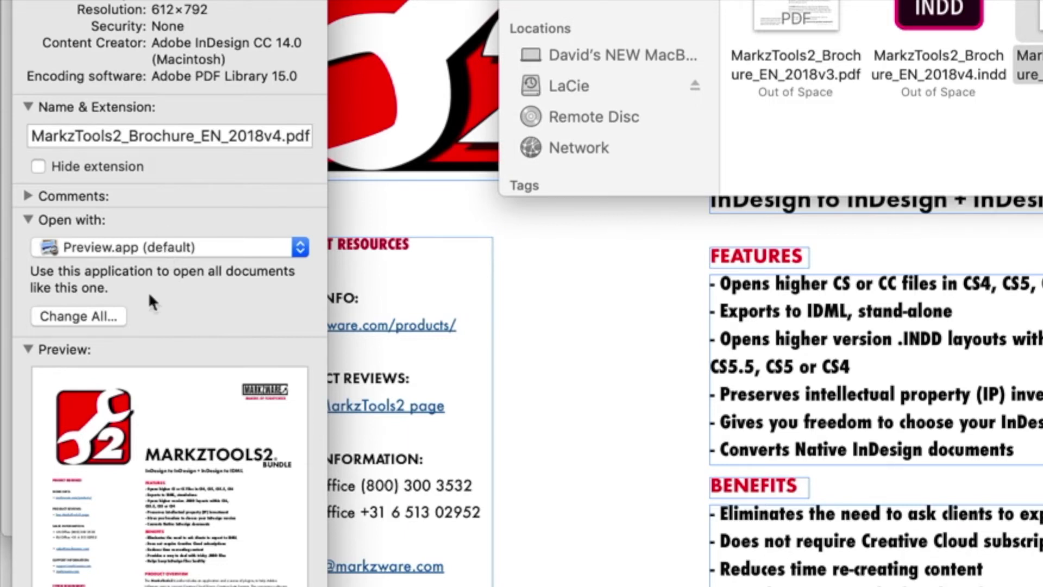
left_click(92, 315)
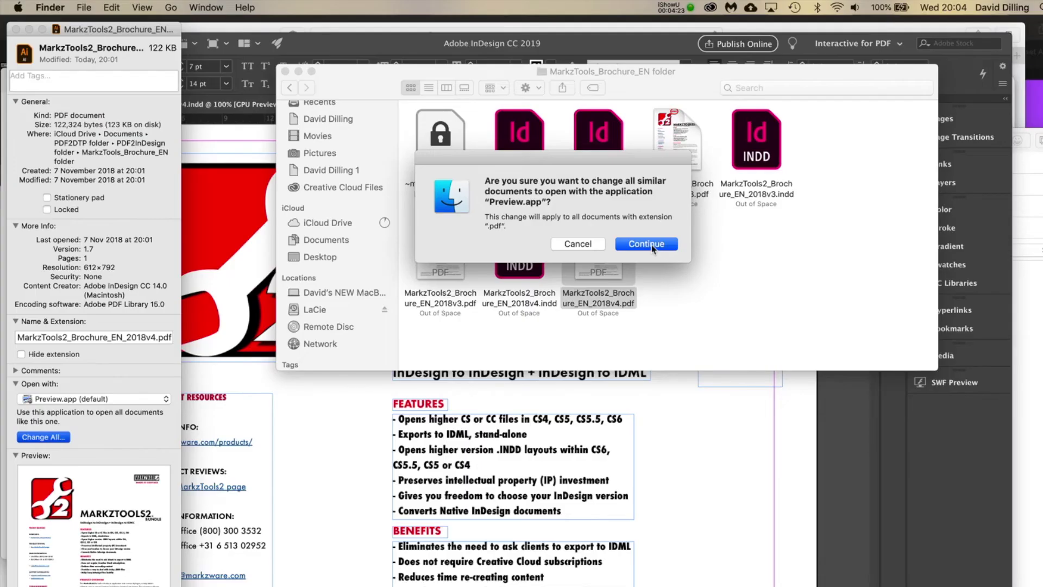
left_click(926, 443)
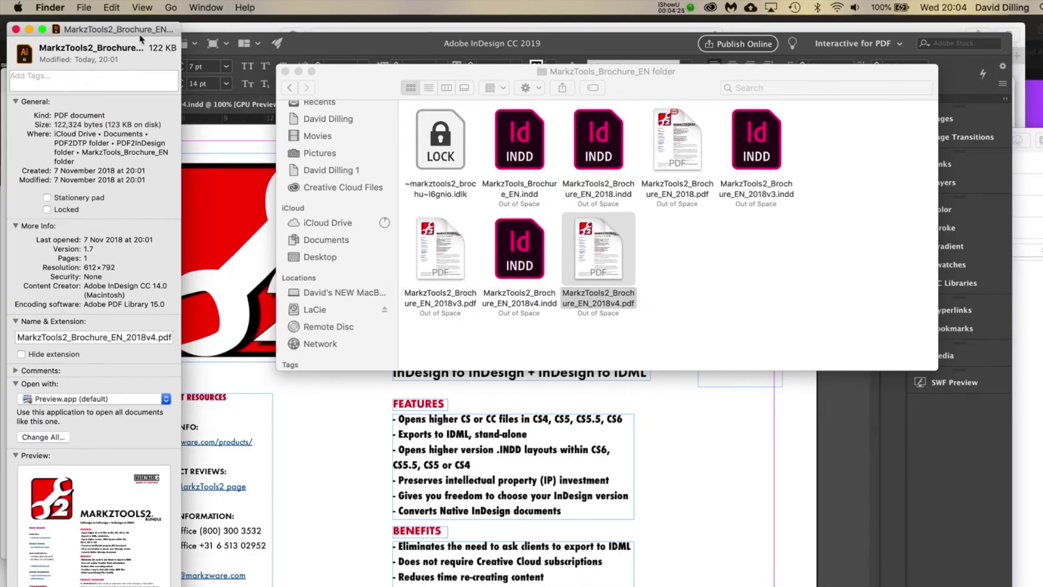
Step: Close the Info window and open the v4 brochure PDF in Preview from Quick Look
left_click(15, 28)
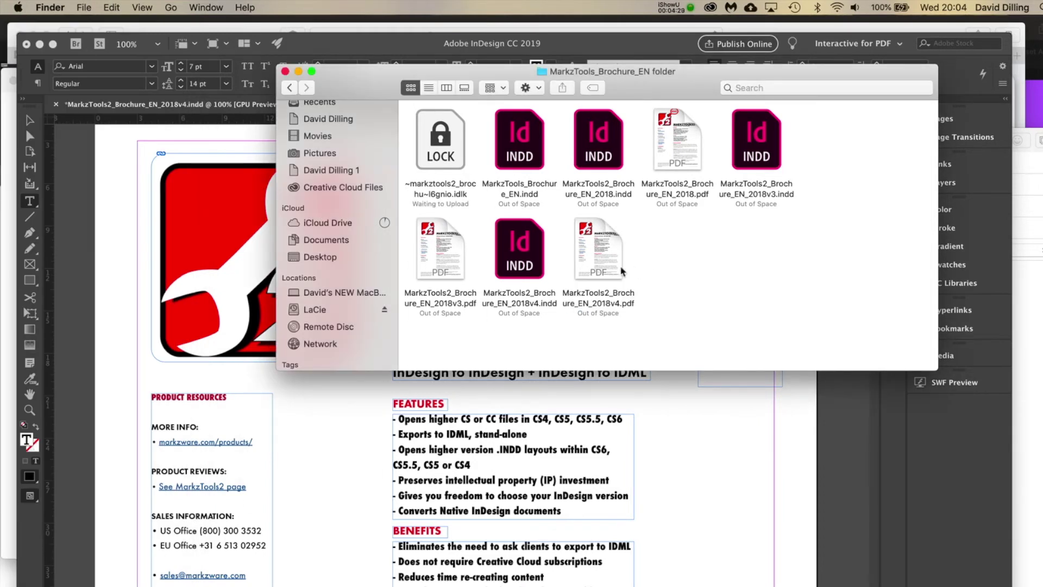
key("space")
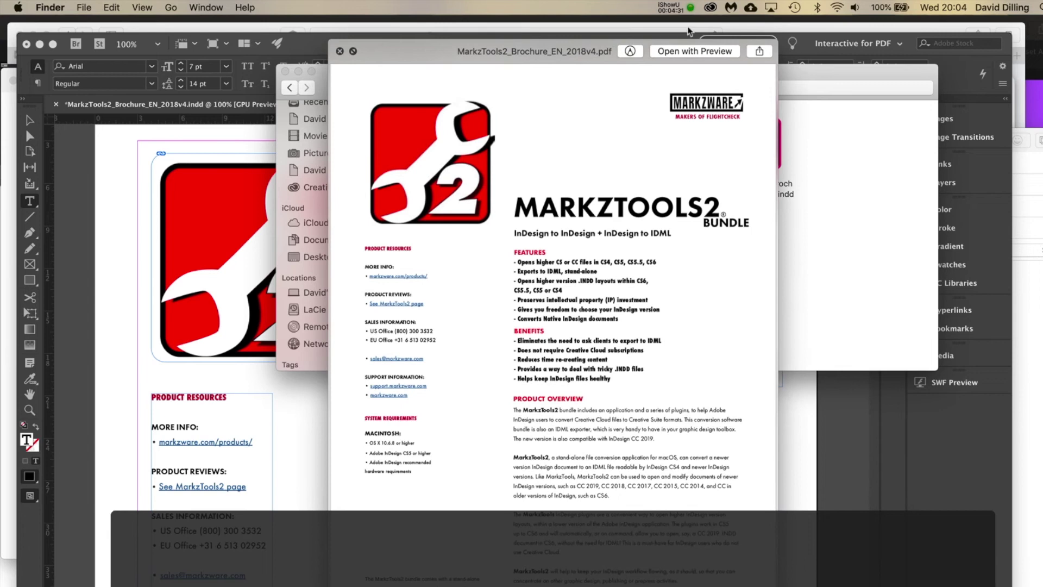
left_click(695, 52)
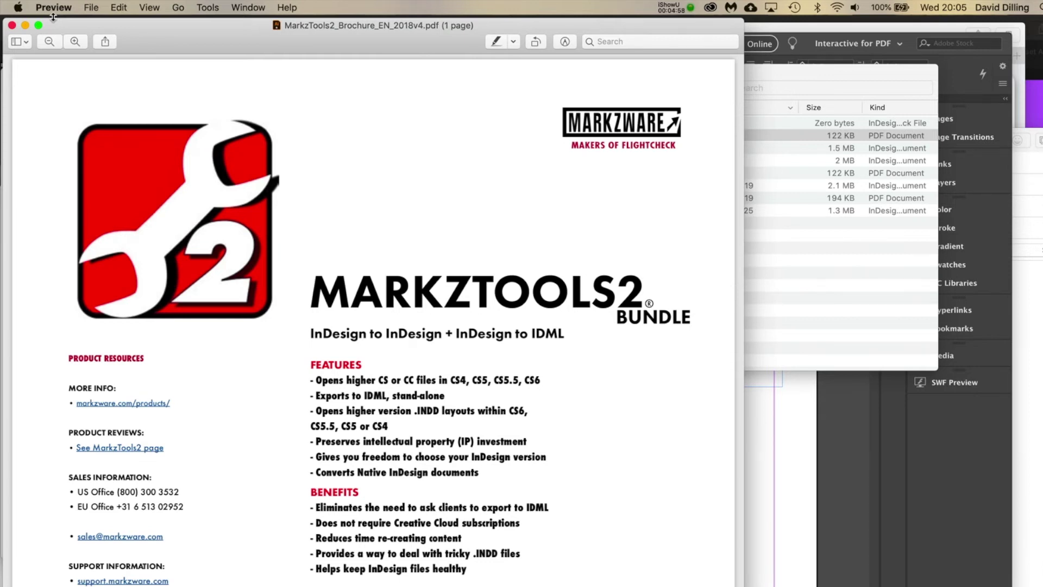
left_click(19, 7)
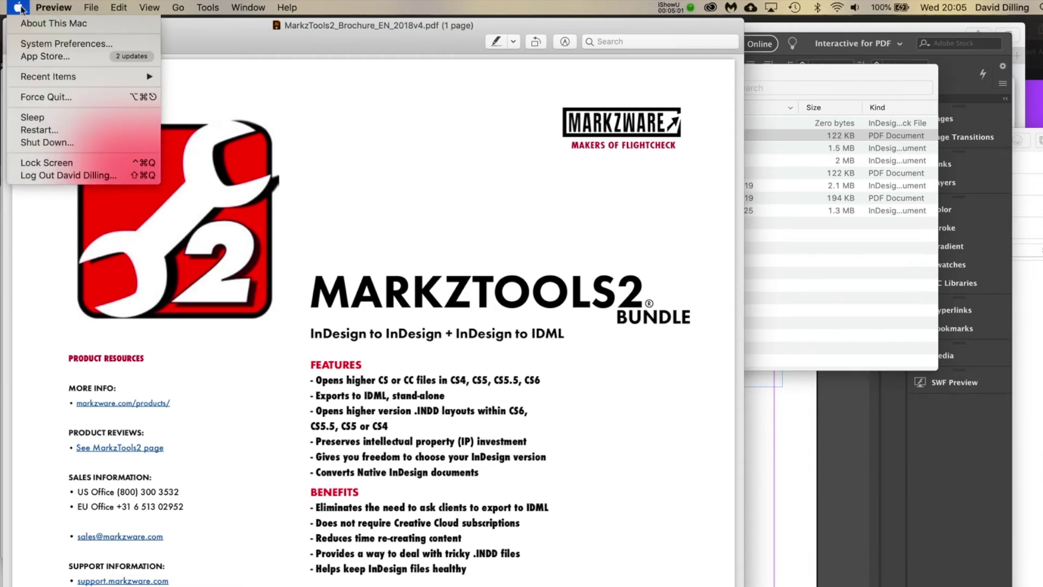
left_click(41, 25)
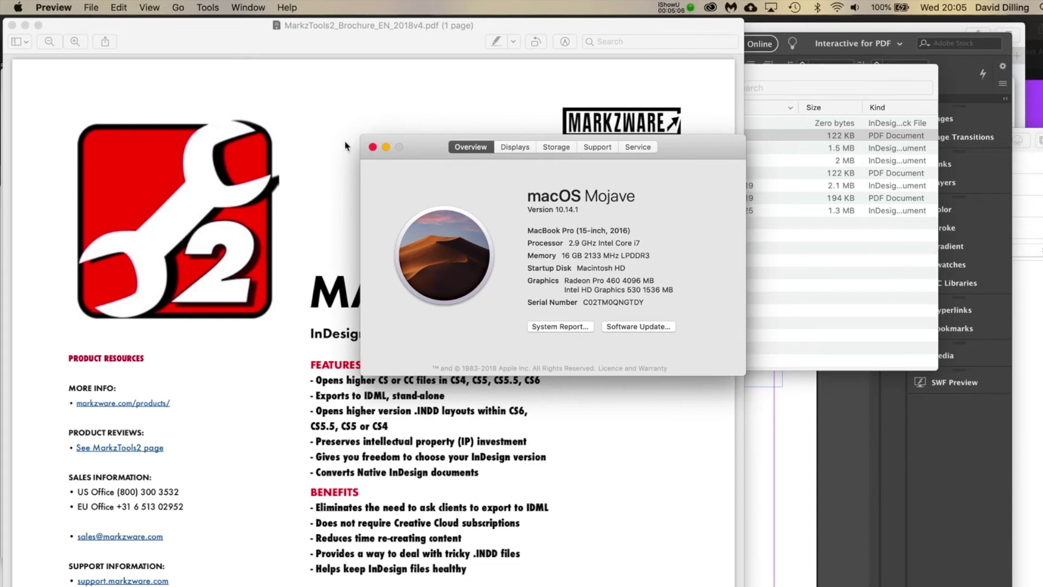
left_click(372, 146)
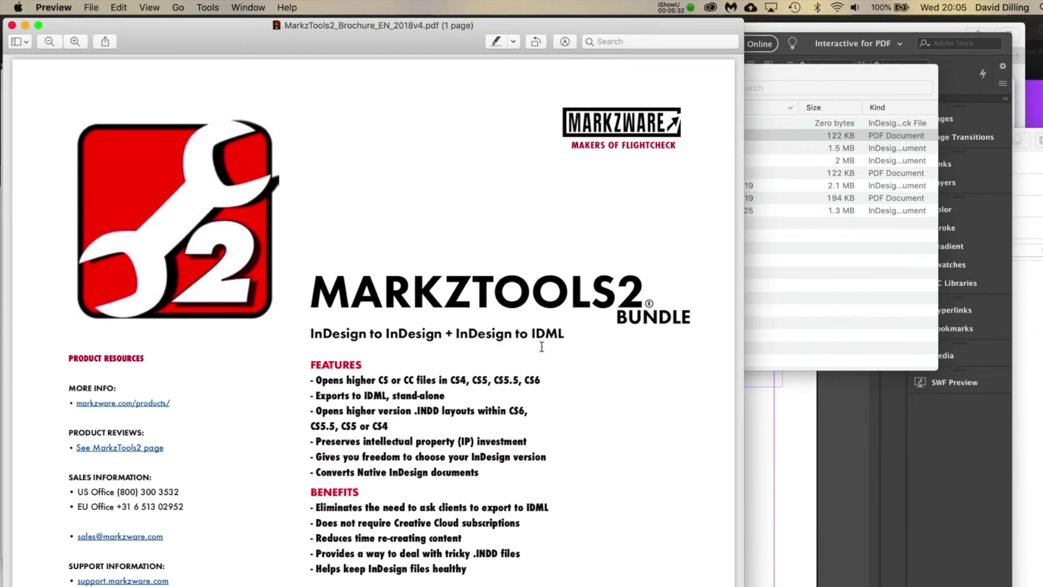
Step: Close Preview and start a Markzware PDF2DTP conversion of MarkzTools2_Brochure_EN_2018v4.pdf in InDesign
left_click(12, 26)
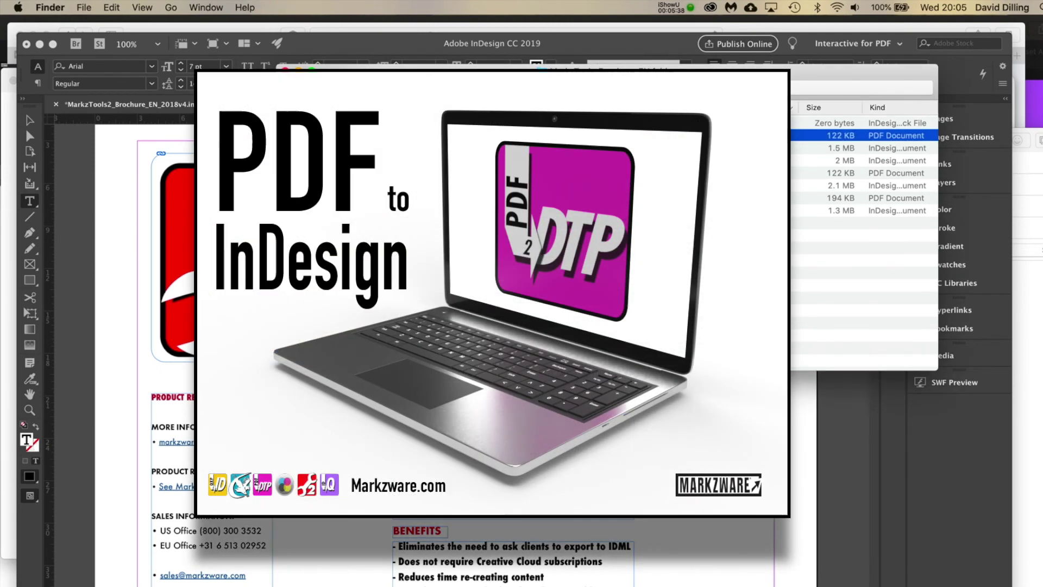
key("super+Tab")
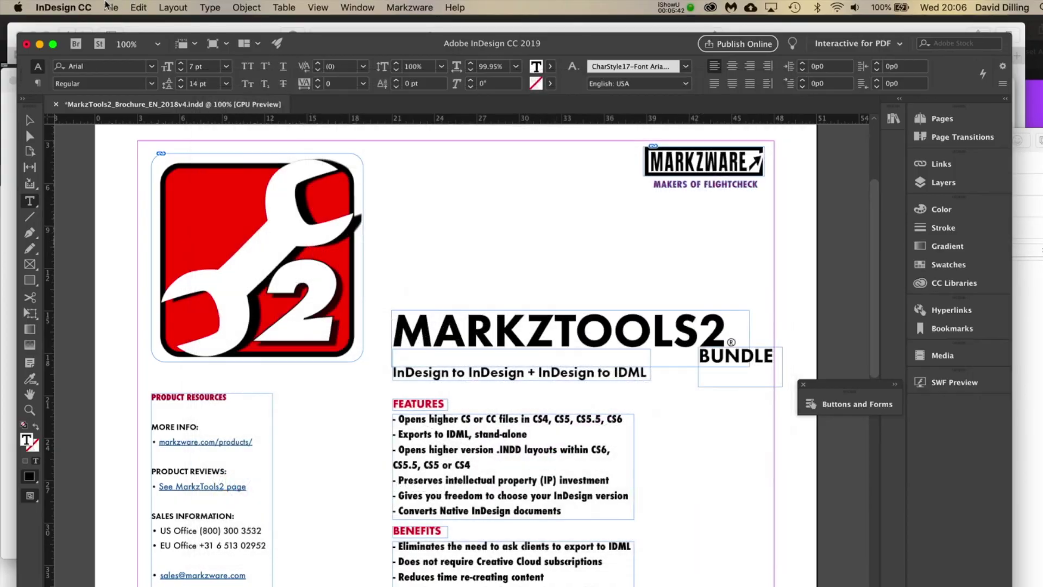
left_click(110, 7)
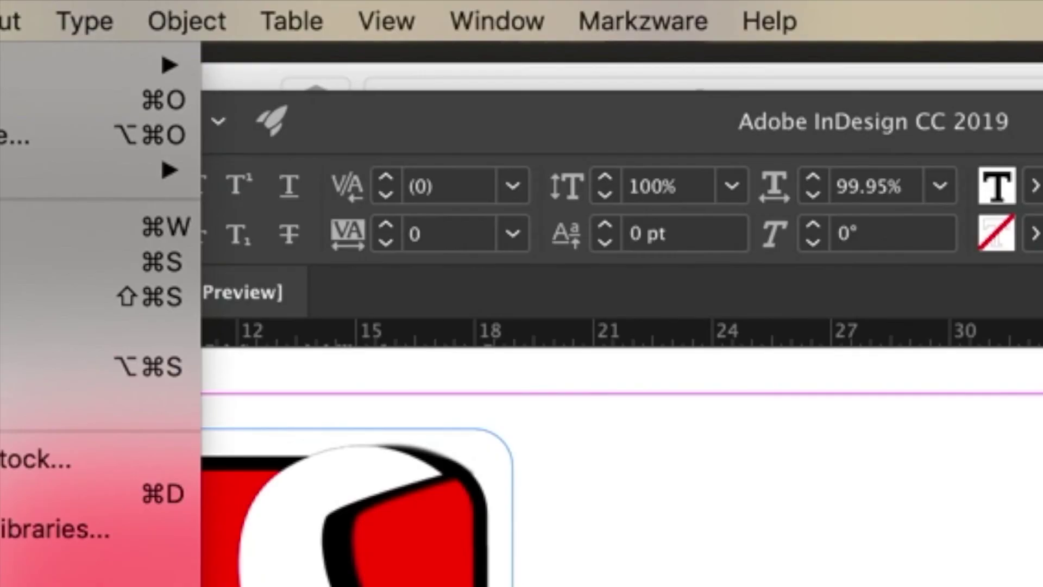
mouse_move(611, 19)
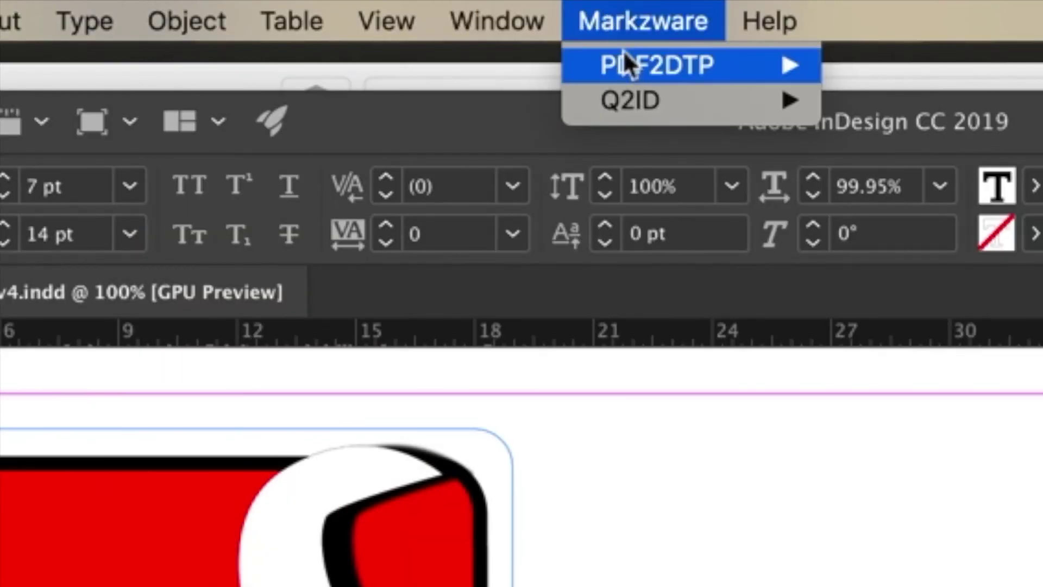
mouse_move(627, 66)
left_click(872, 81)
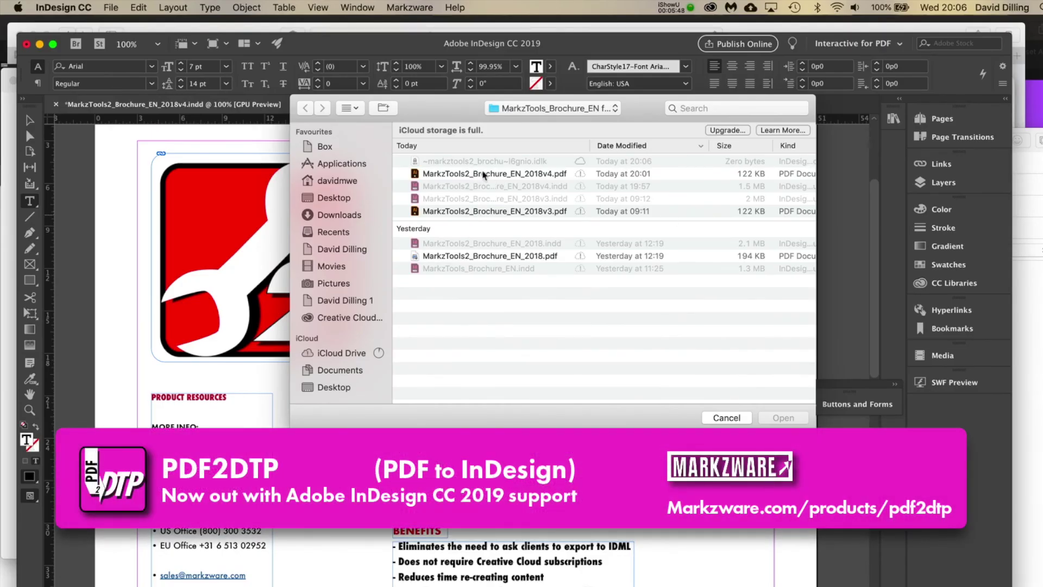
left_click(482, 178)
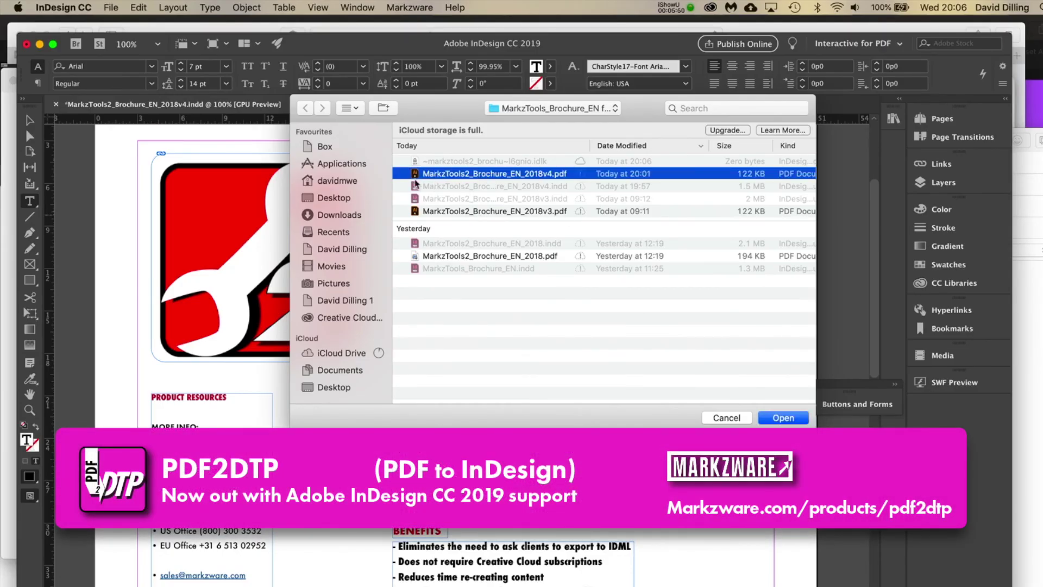
Step: Convert the PDF, nudge the BUNDLE frame below MARKZTOOLS2, and return to the original brochure
left_click(782, 418)
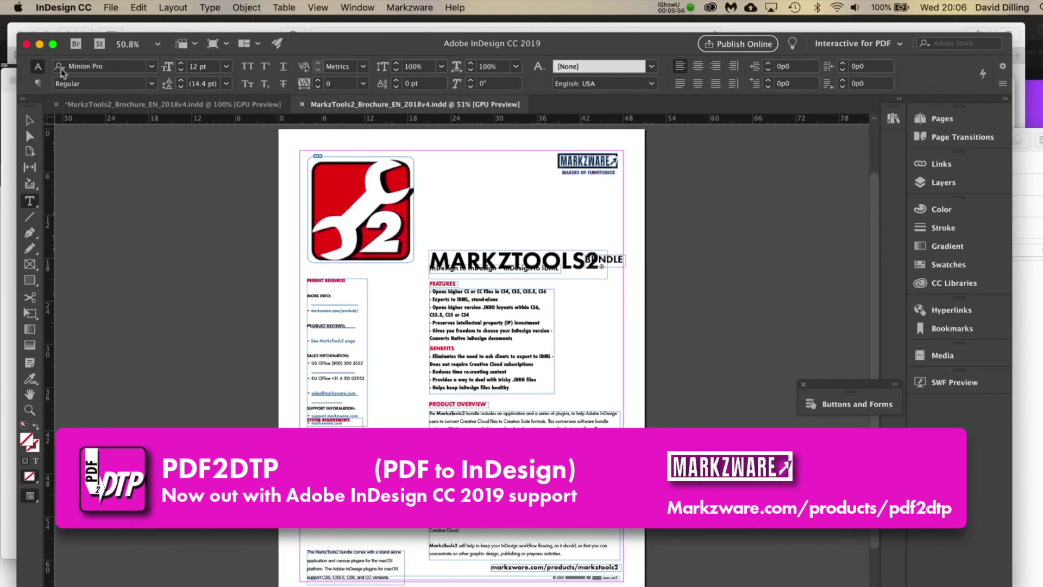
left_click(27, 123)
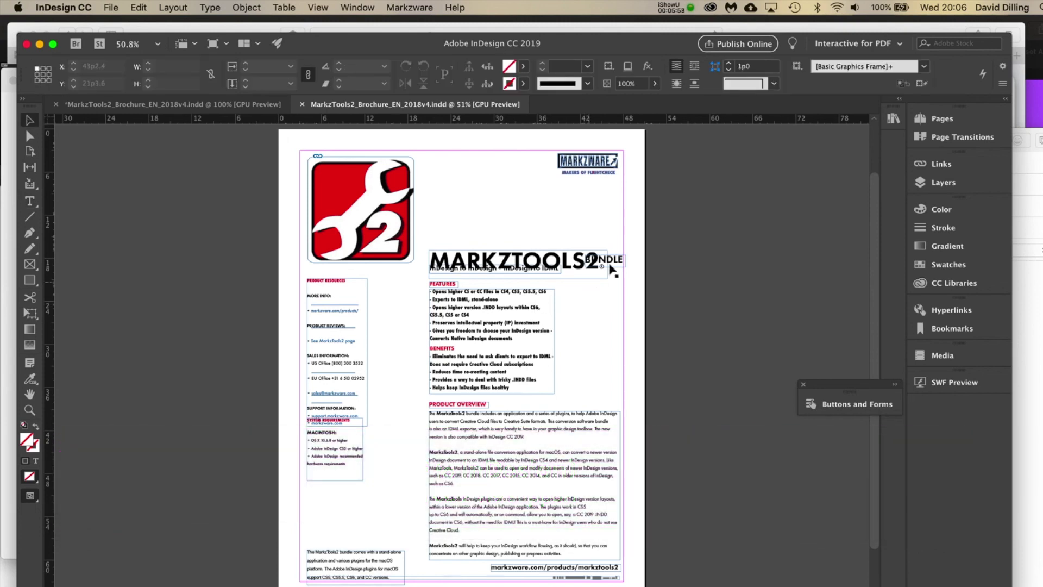
left_click(616, 268)
key("Down")
key("Down")
key("Down")
key("Down")
key("Down")
key("Down")
key("Down")
key("Down")
key("Down")
key("Down")
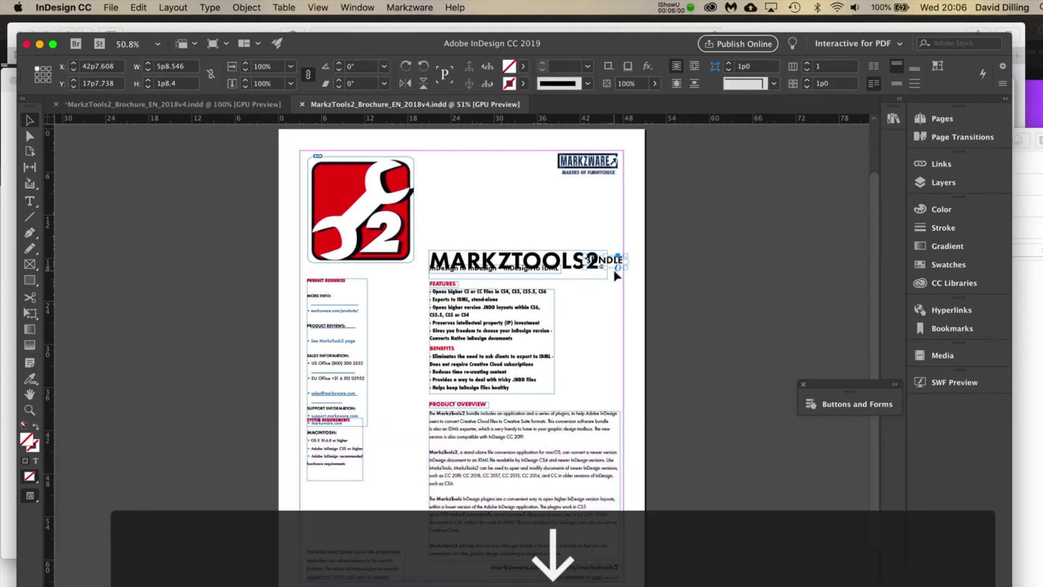
key("Down")
key("Down")
key("Down")
key("Down")
key("Down")
key("Down")
key("Down")
key("Down")
key("Down")
key("Down")
key("Down")
key("Down")
key("Down")
key("Down")
key("Down")
key("Down")
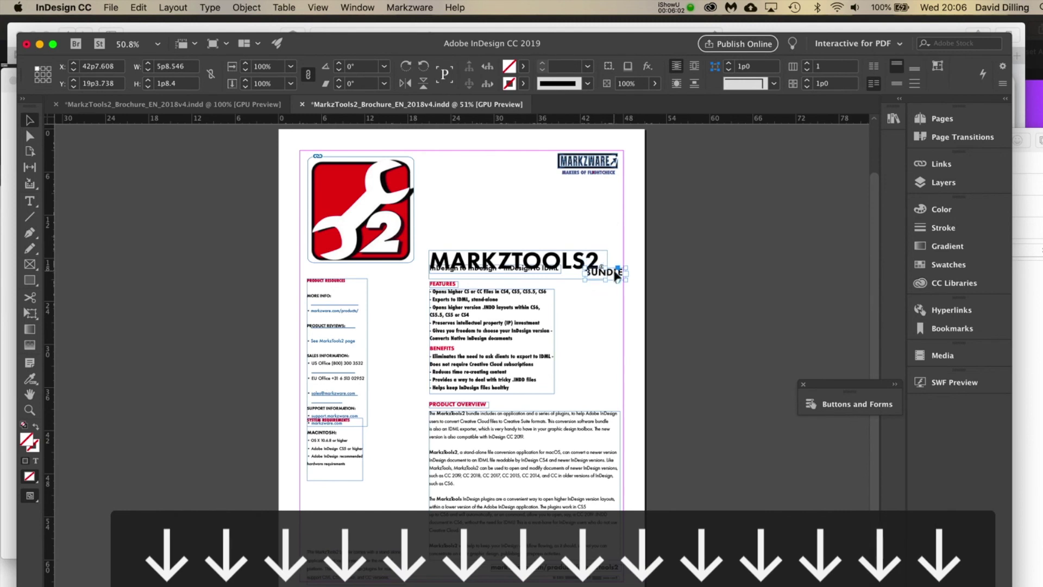
left_click(600, 224)
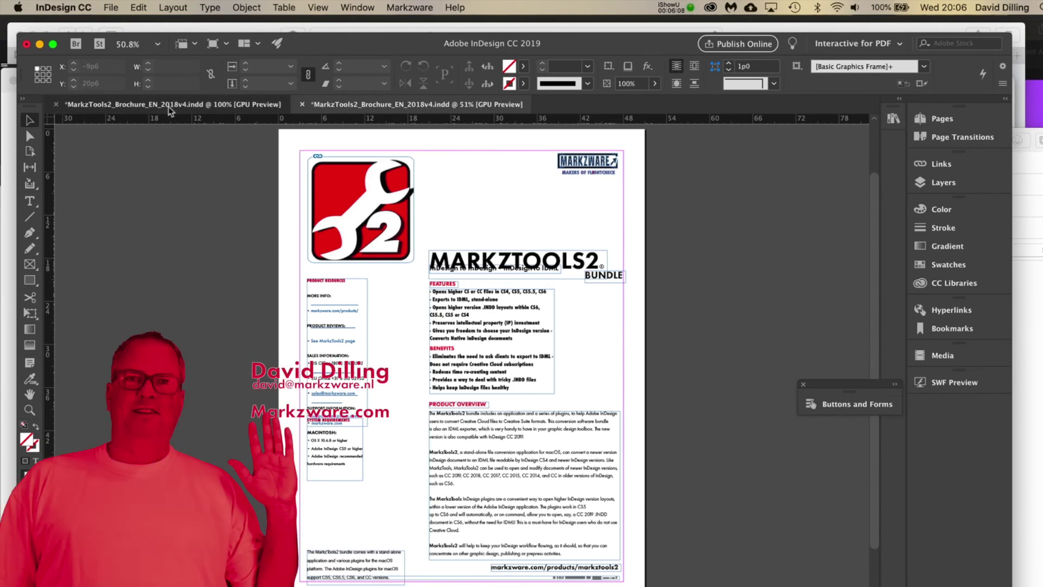
left_click(169, 106)
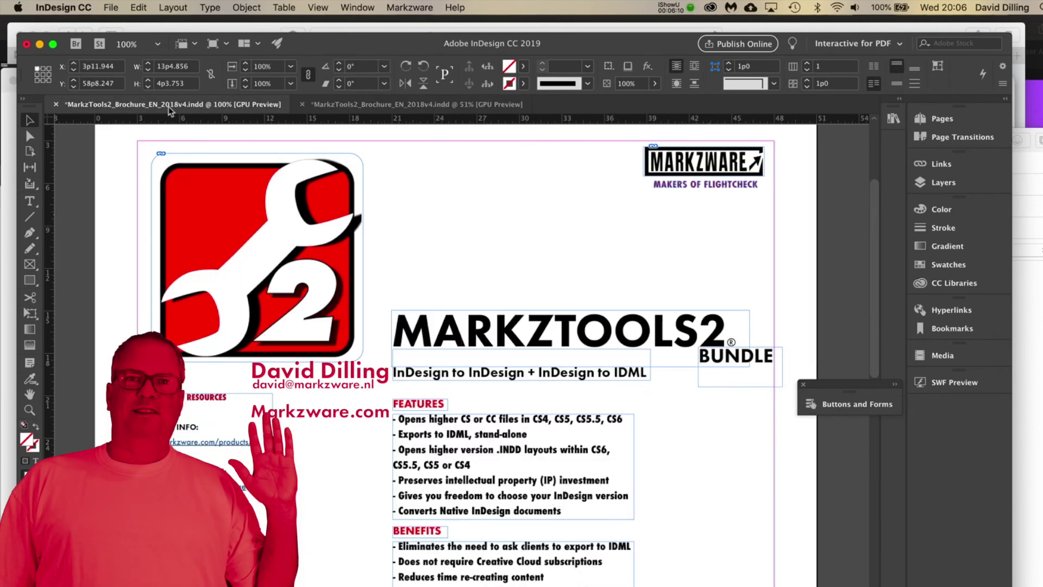